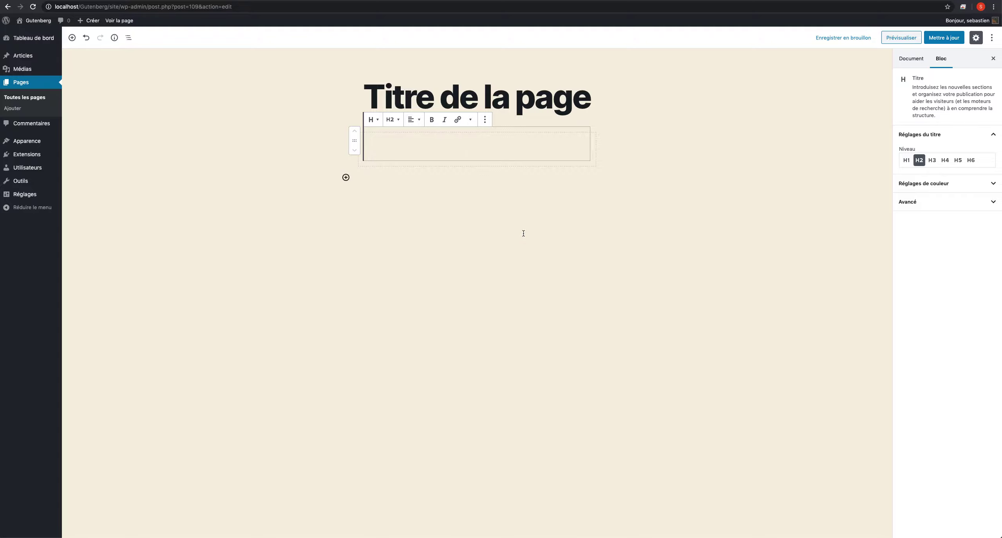
Write the heading "L'équipe" in the group and add the paragraph "Présentation de l'équipe de Studio Montana.." below it.
text(L'équipe)
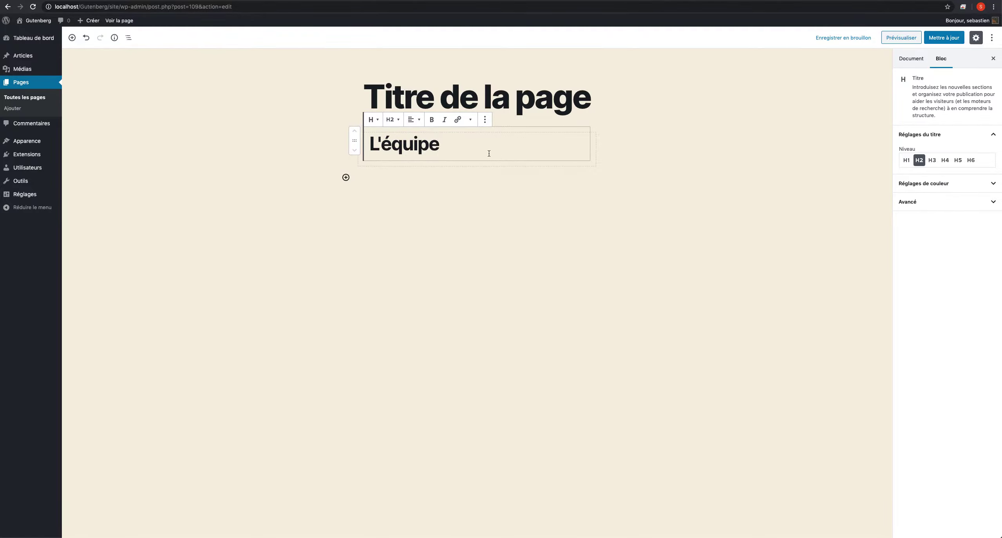
key(Return)
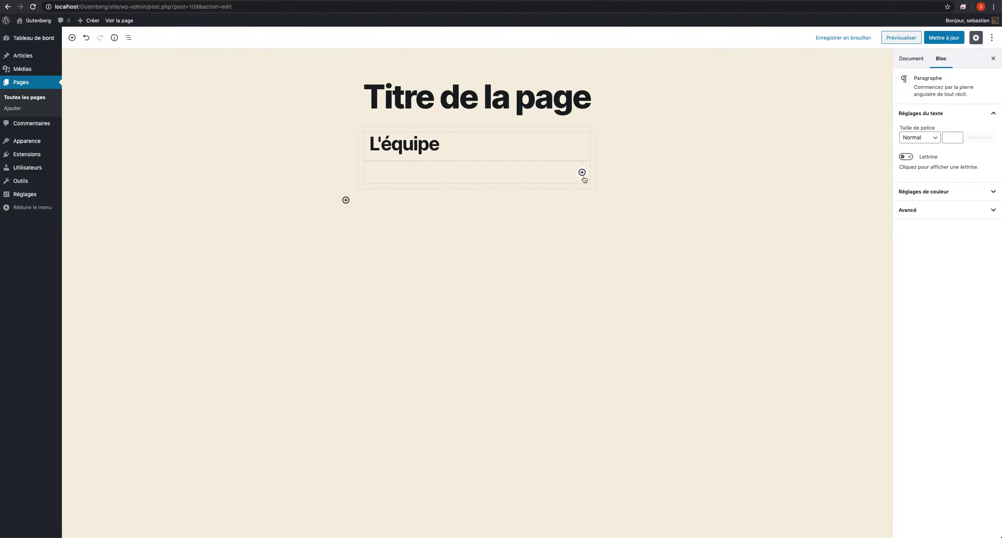
click(581, 173)
click(515, 218)
text(Présentation de l'équipe d)
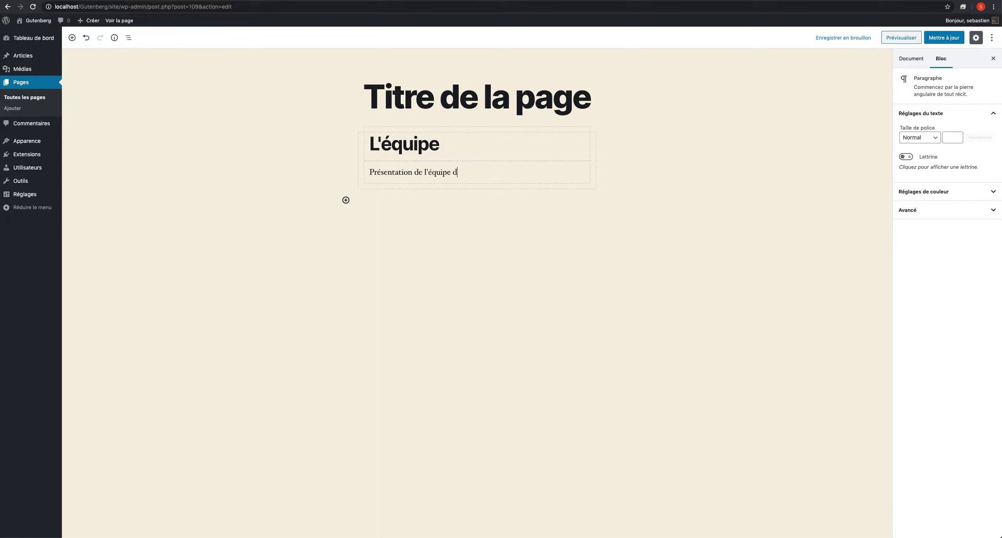
text(e Studio Montanz)
text(..)
Add an image block below the paragraph in the group, using the wooden signpost photo from the media library.
key(Return)
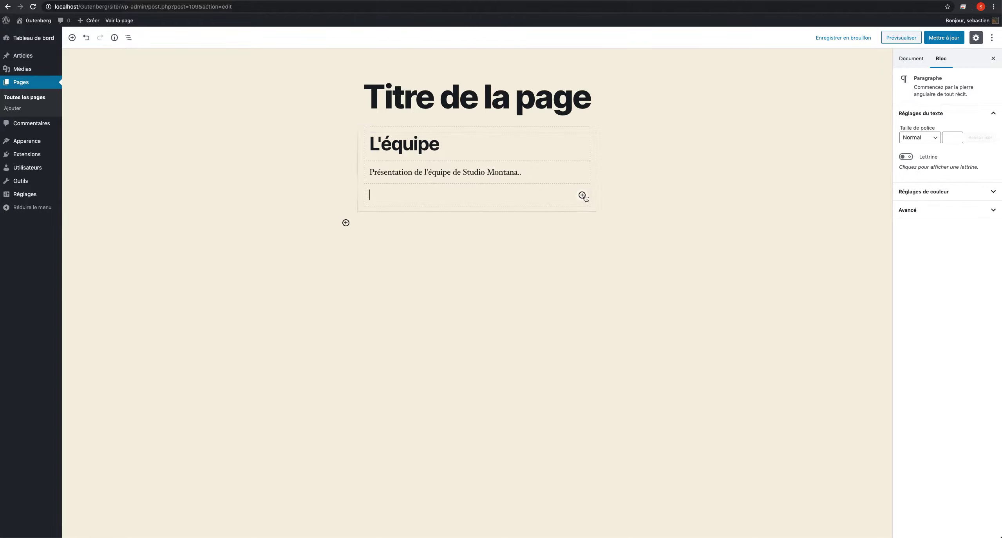
click(582, 195)
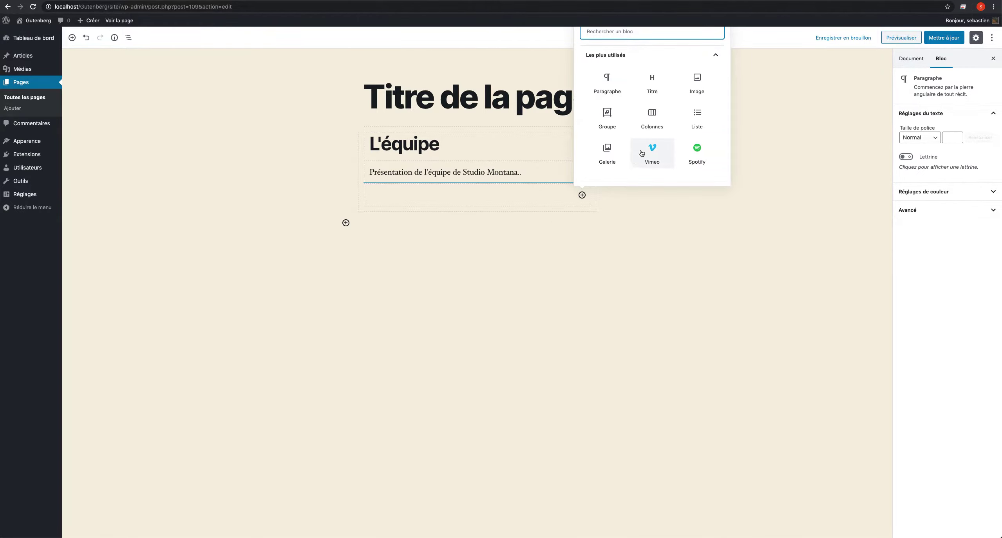
click(700, 82)
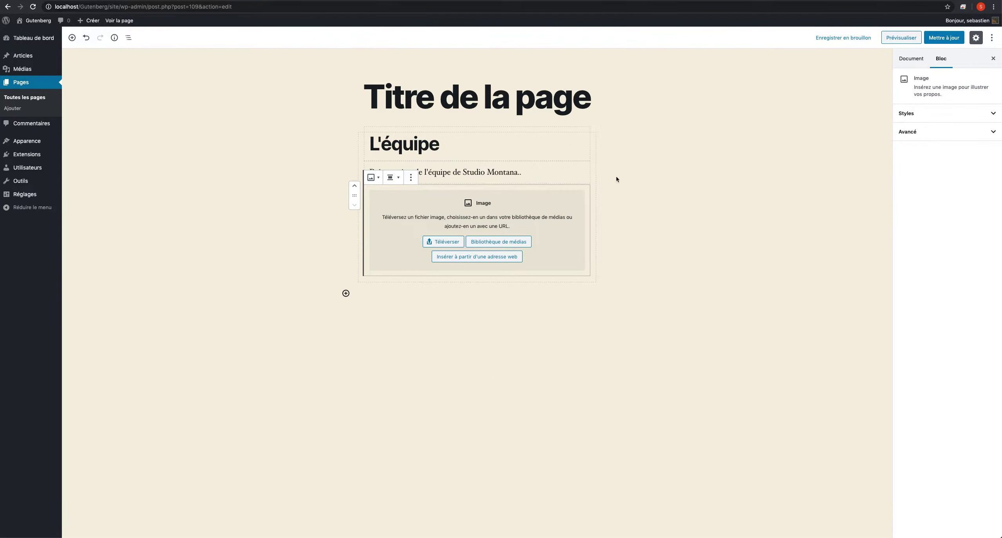
click(509, 242)
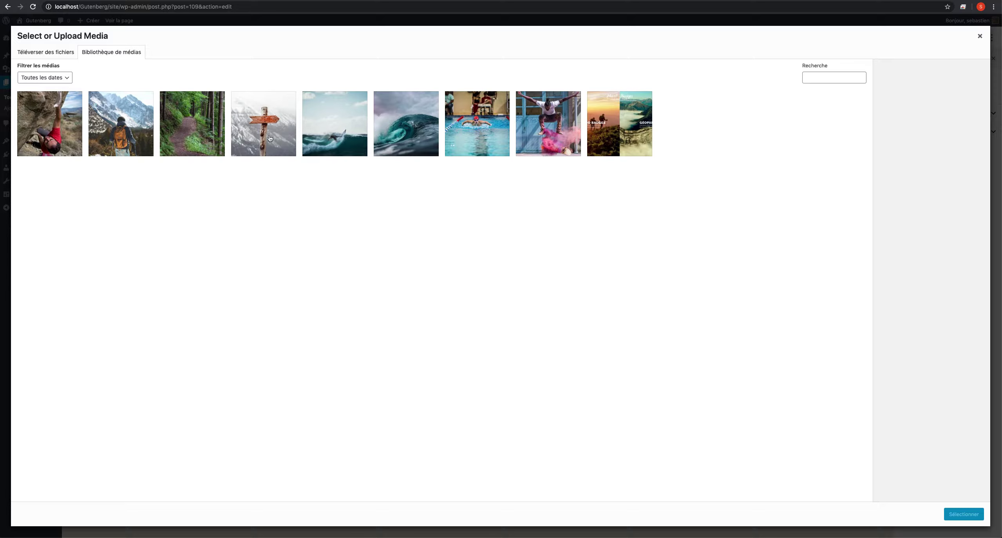
click(269, 139)
click(958, 514)
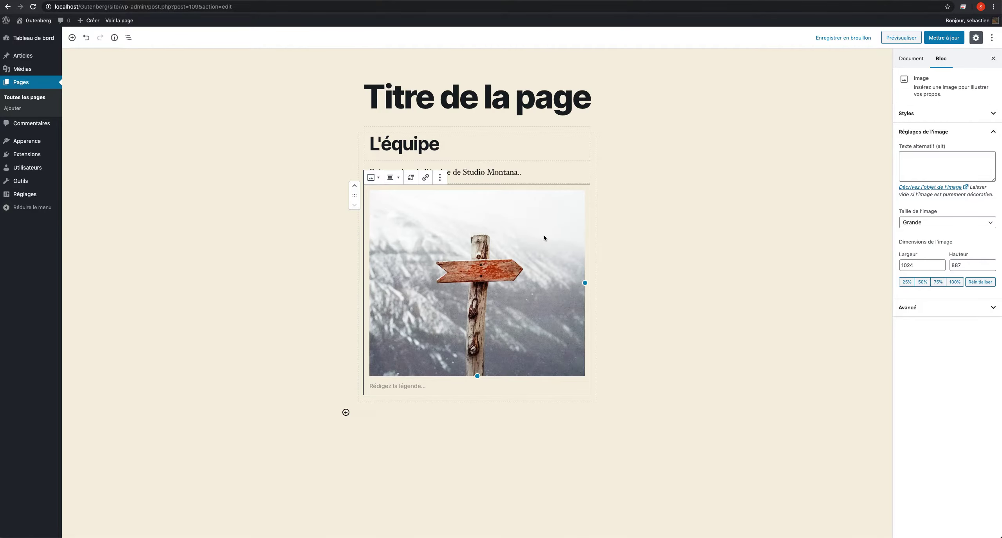
click(706, 265)
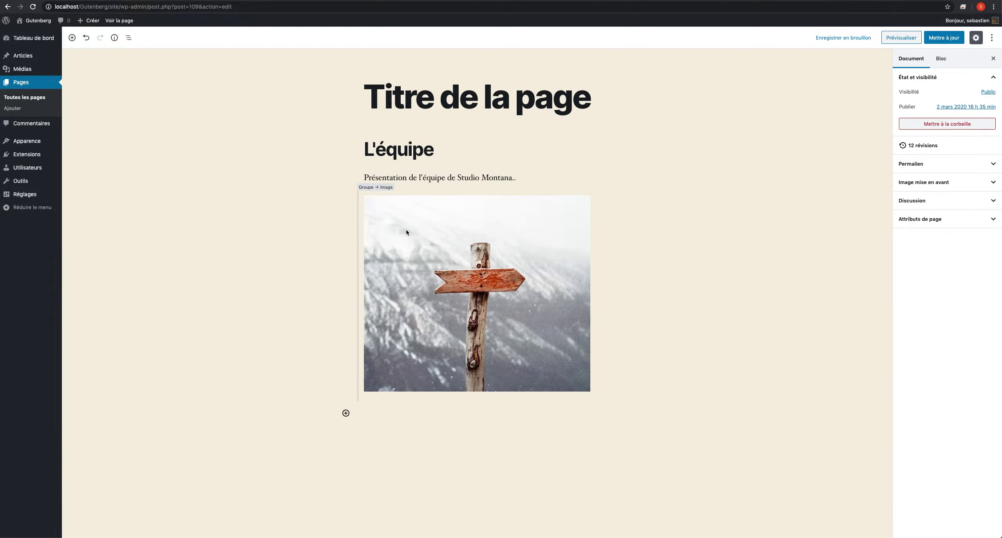
Convert the whole group into a reusable block and save it under the name "Présentation équipe".
click(354, 177)
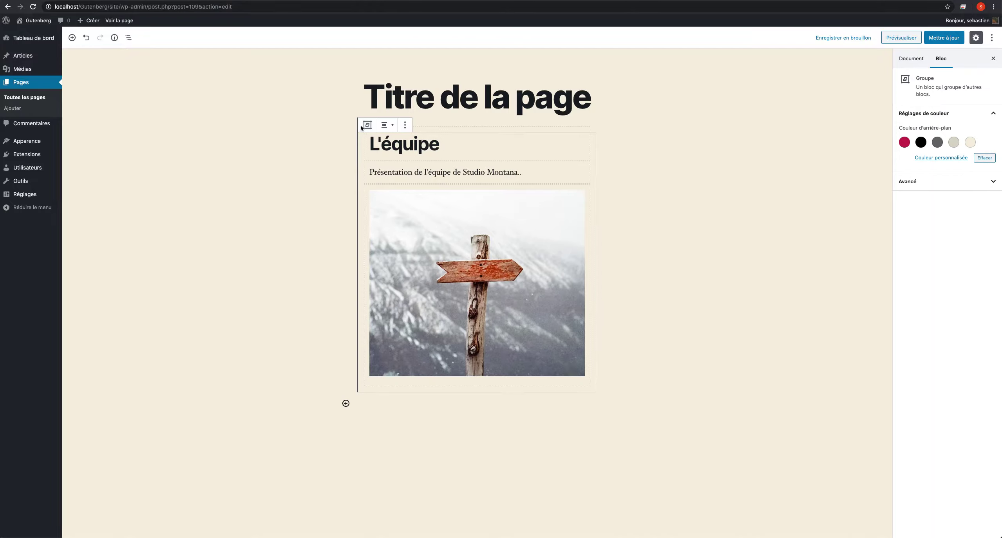
click(405, 125)
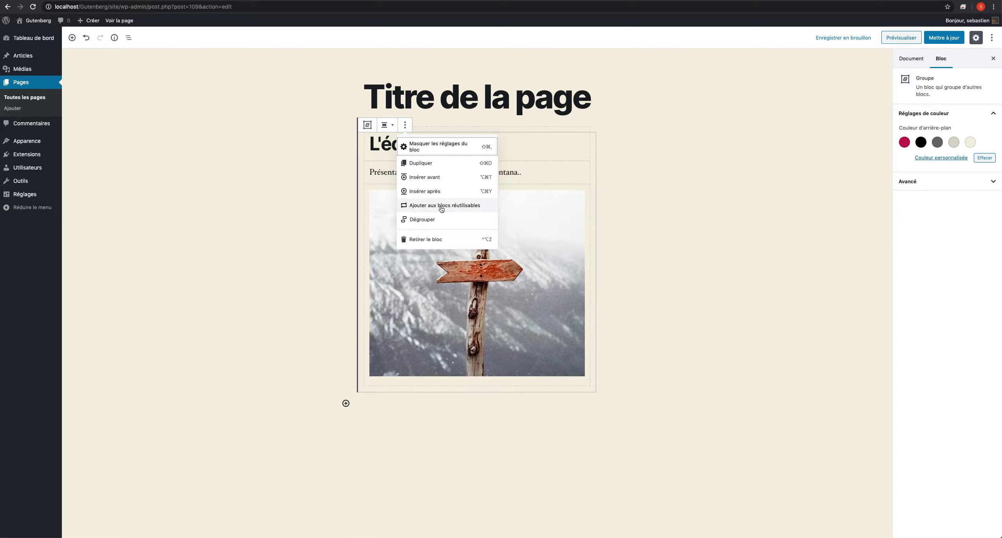
click(442, 207)
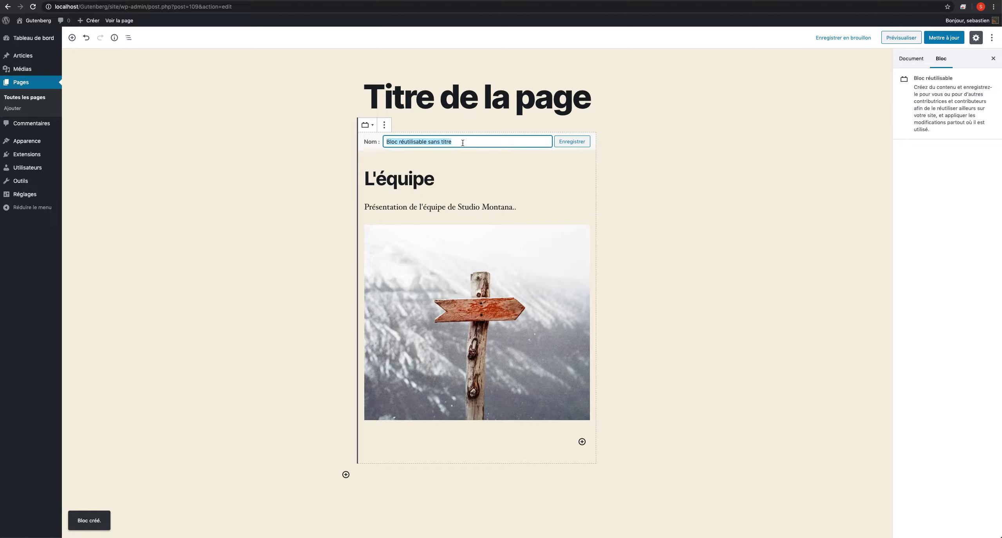
text(Prése)
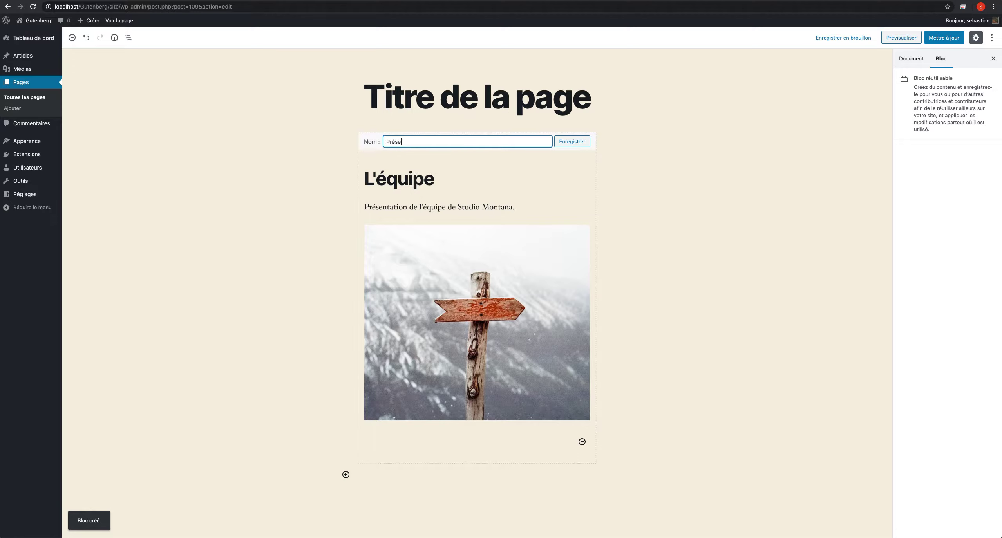
text(ntation équipe)
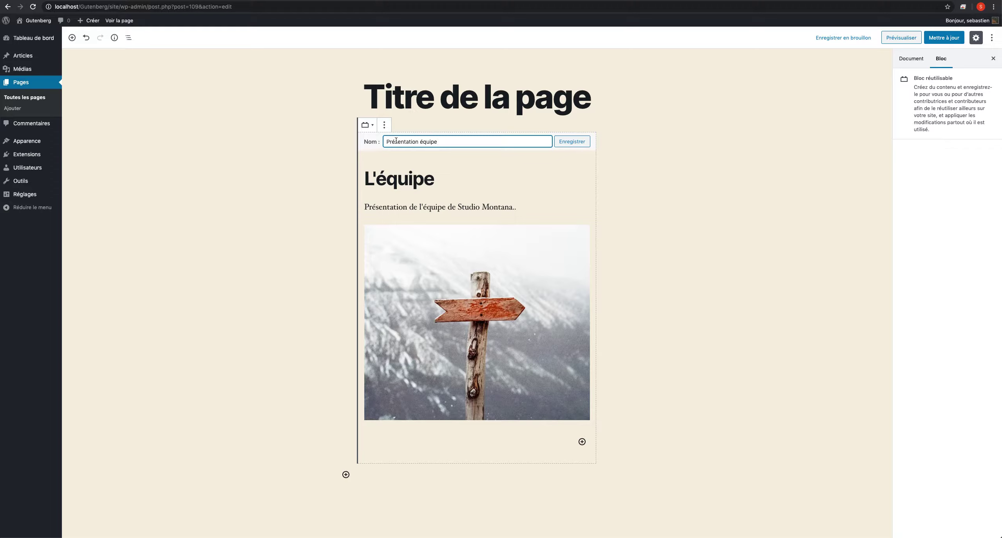
click(572, 142)
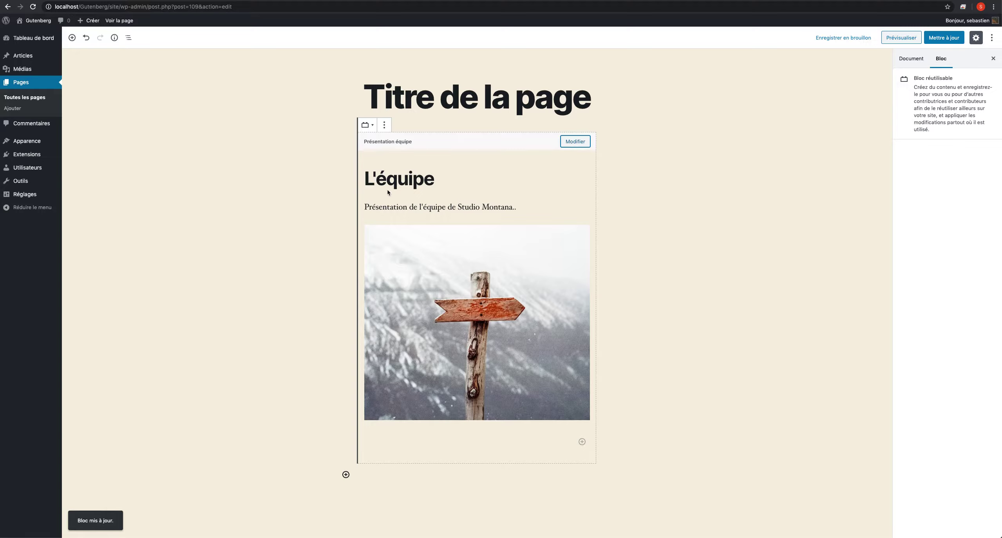
Update the page and view its team heading, text and image on the public site.
click(662, 211)
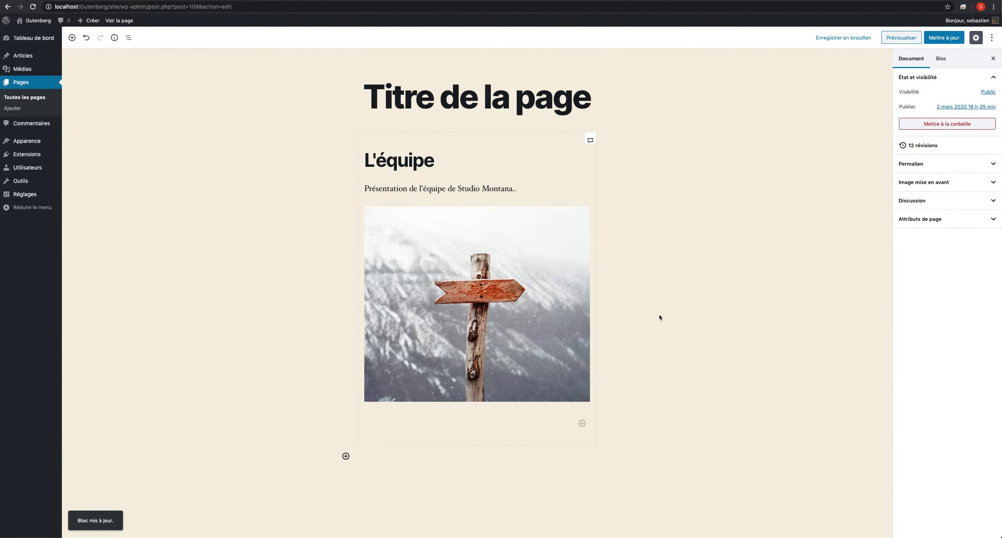
key(super+s)
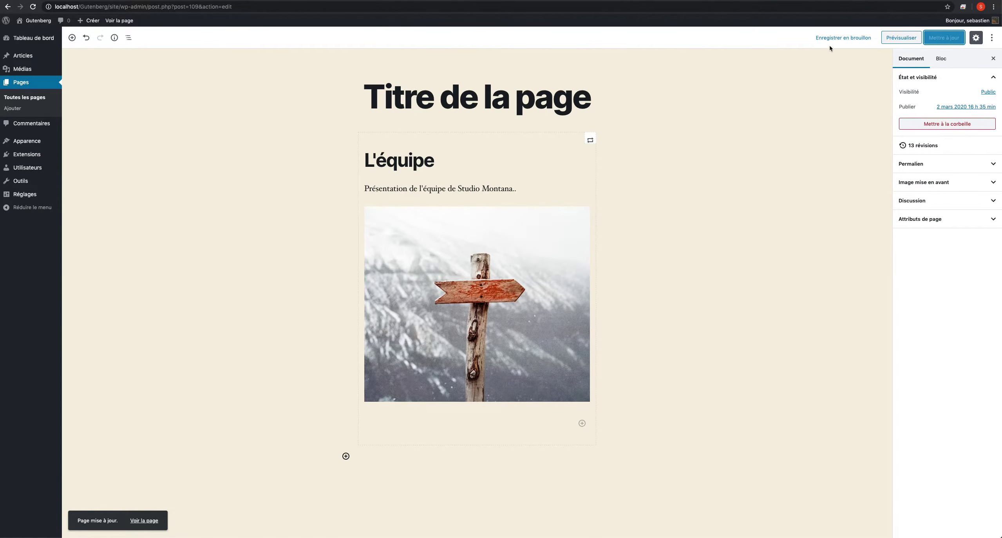
click(120, 21)
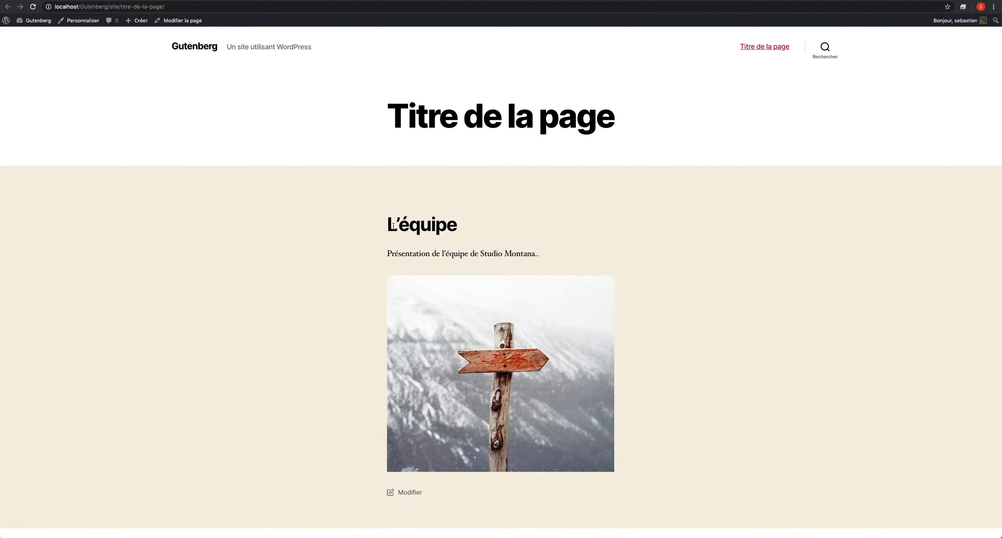
drag(393, 227, 435, 224)
drag(397, 257, 466, 254)
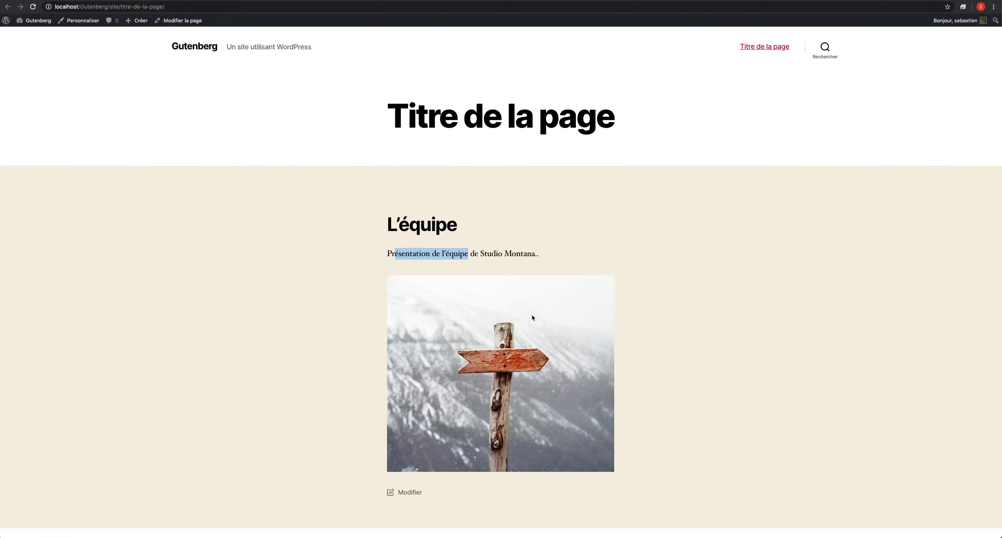
click(738, 317)
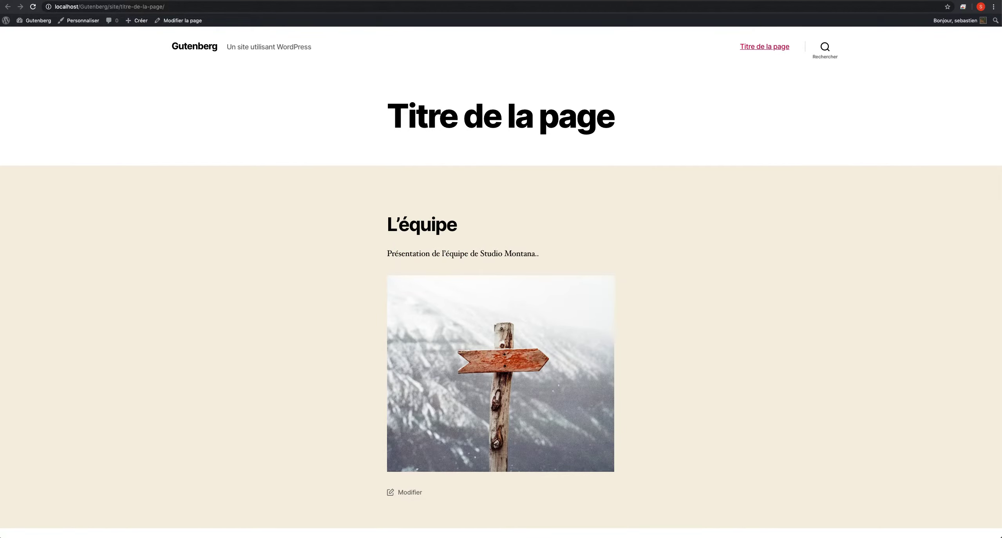
Return to the editor and create a new page titled "Nouvelle page".
click(182, 21)
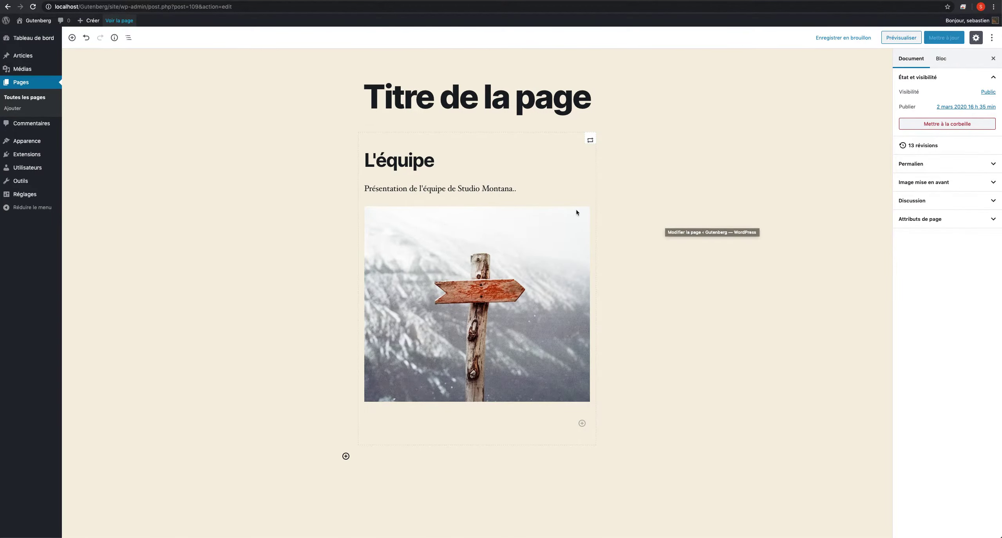
click(11, 109)
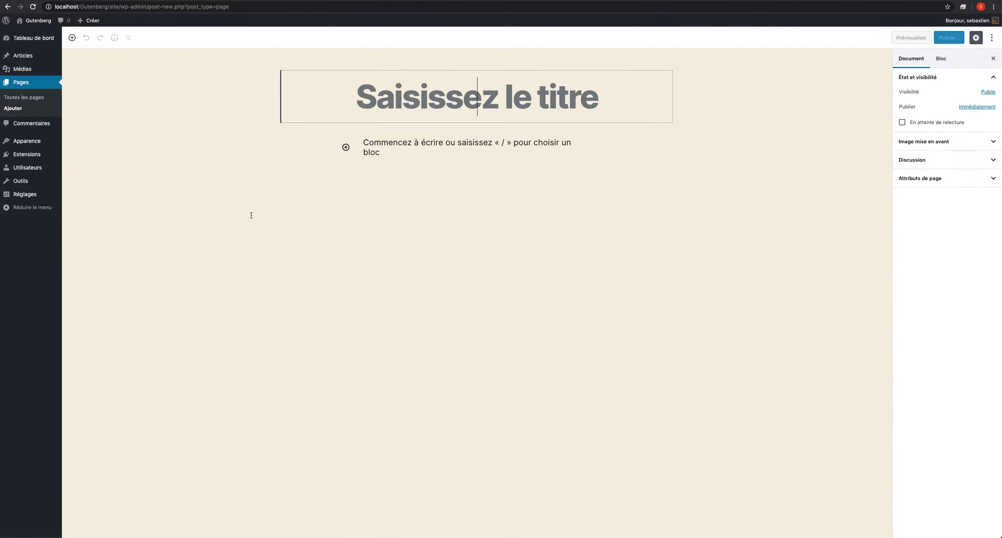
text(Nouvelle page)
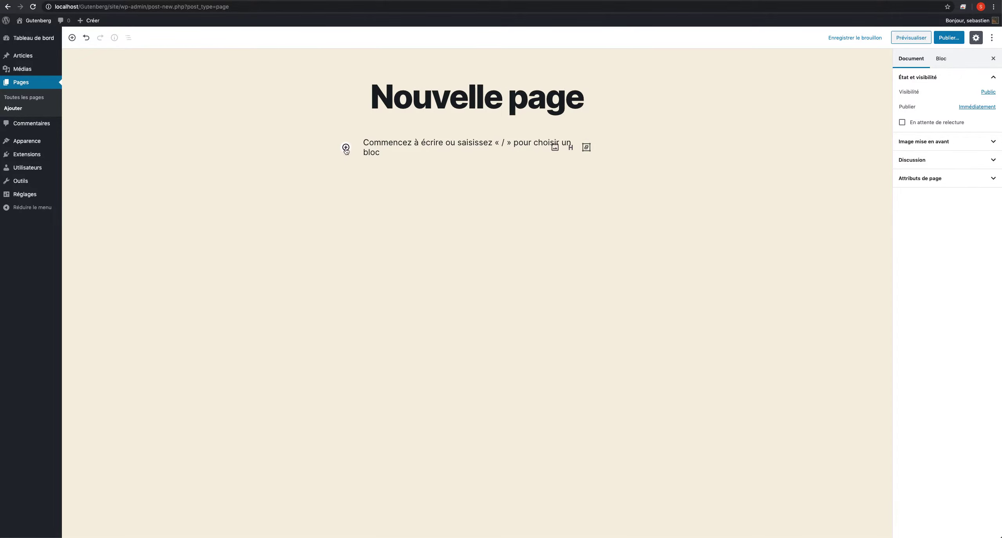
Insert an image block under the title with the surfer-on-a-wave photo from the media library.
click(346, 147)
click(410, 231)
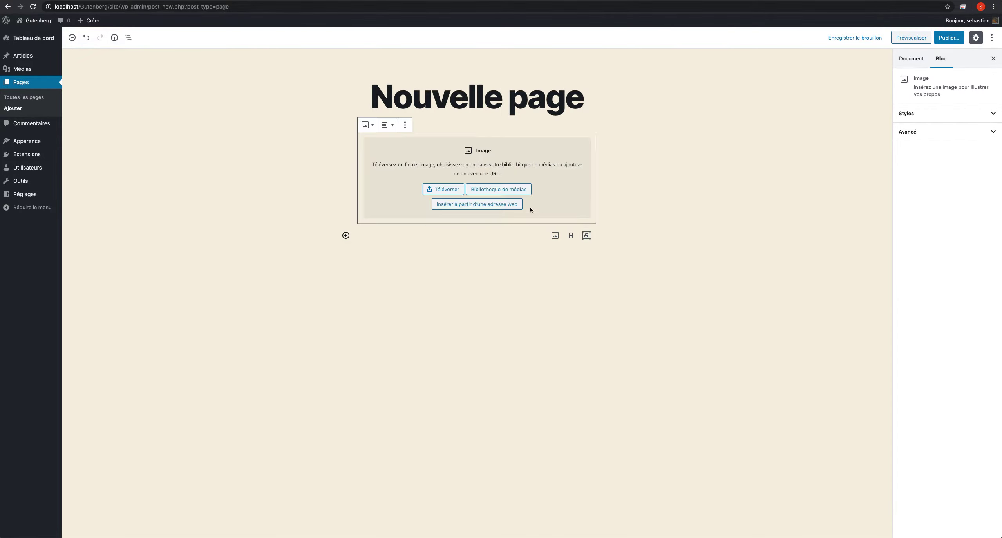
click(513, 190)
click(328, 137)
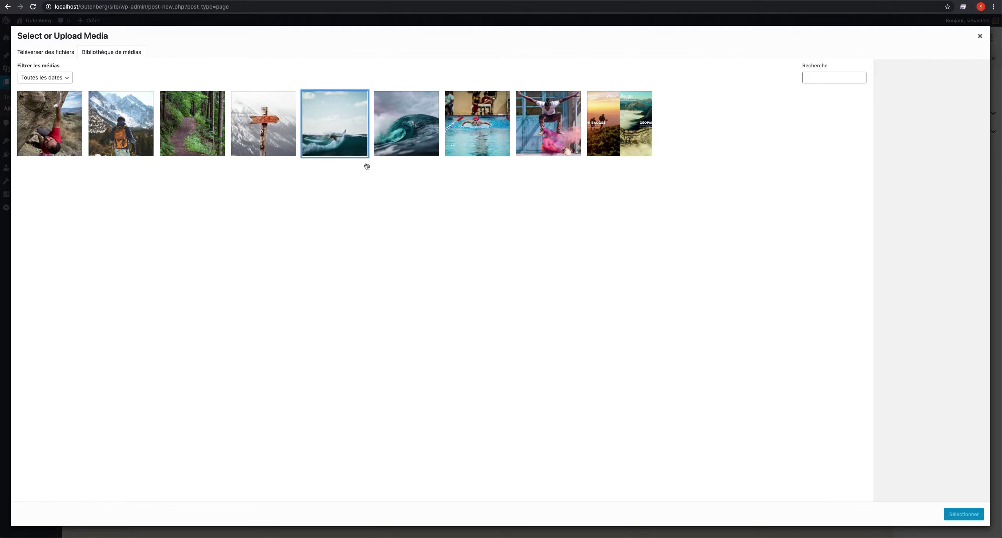
click(964, 514)
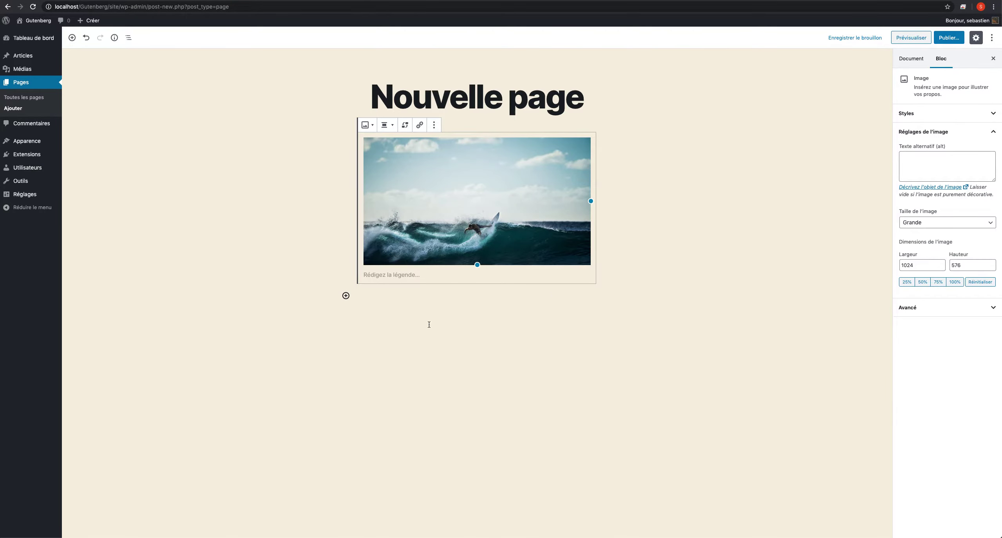
Insert the reusable block "Présentation équipe" below the surfer image.
click(426, 326)
click(346, 288)
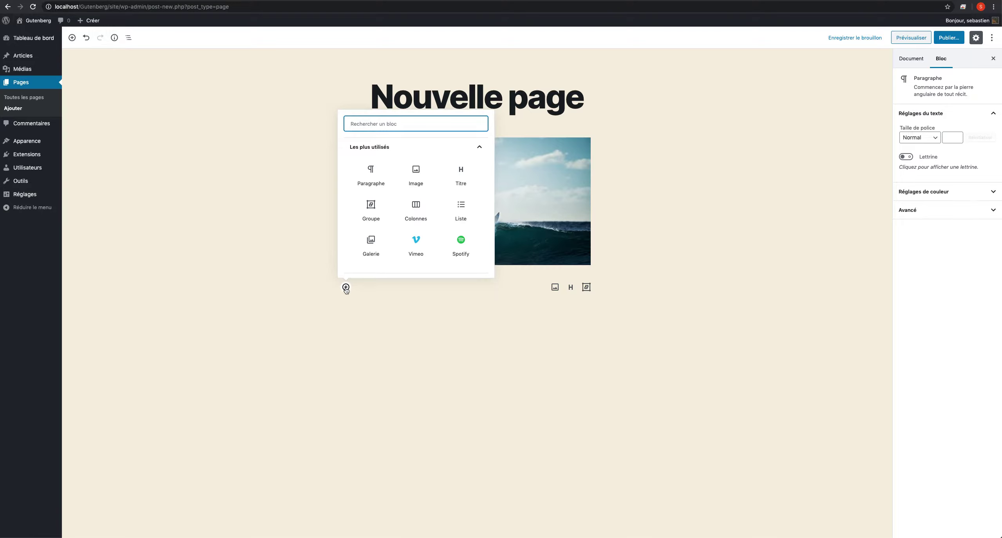
click(385, 151)
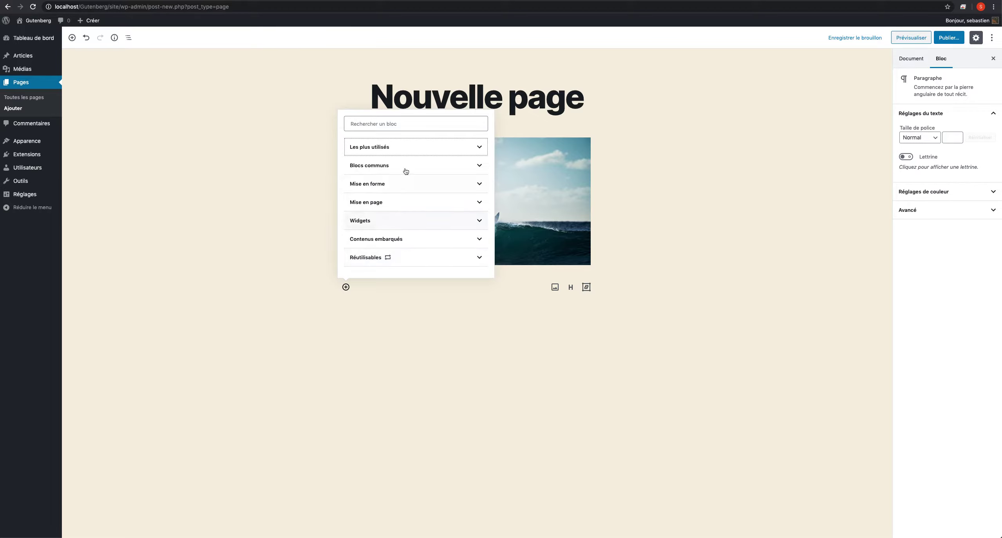
click(409, 255)
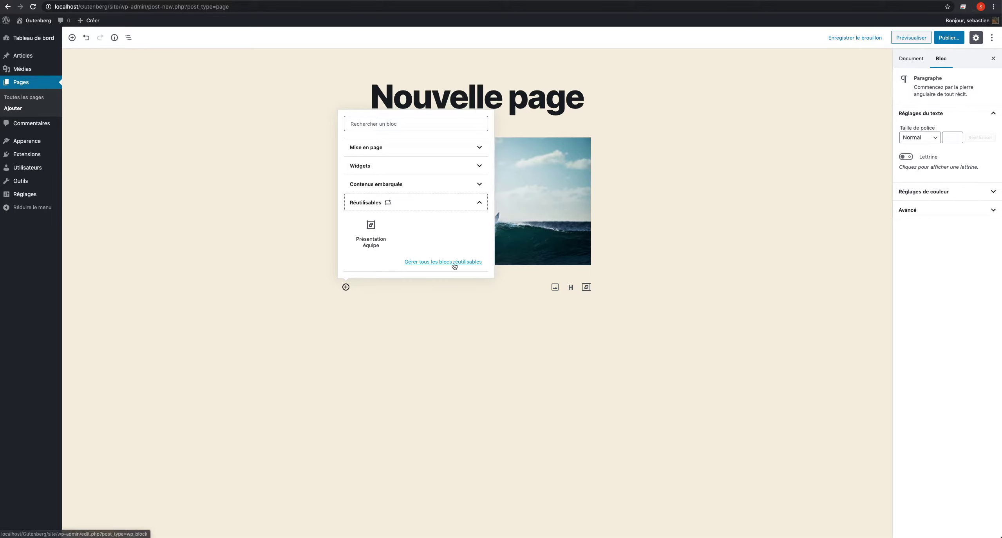
click(371, 235)
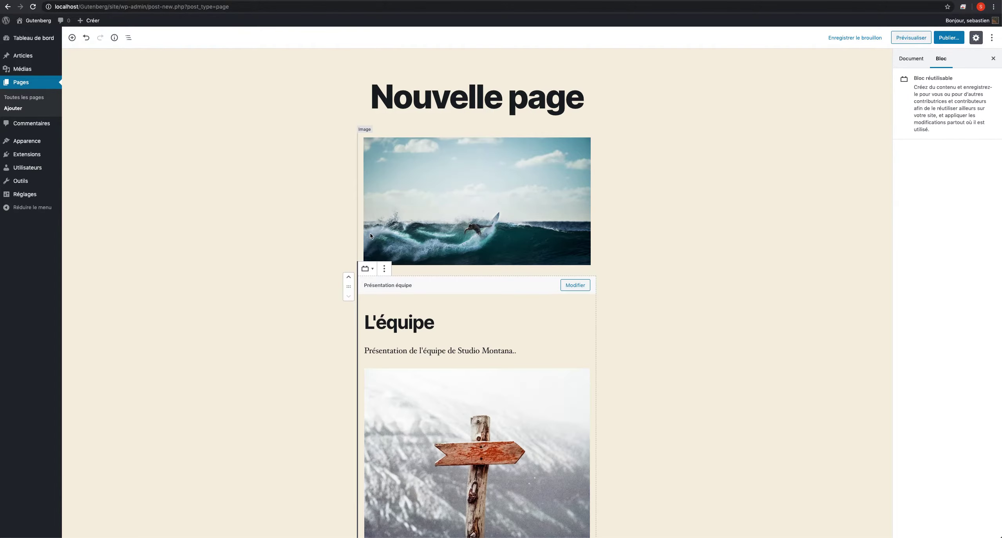
scroll(631, 275, down, 3)
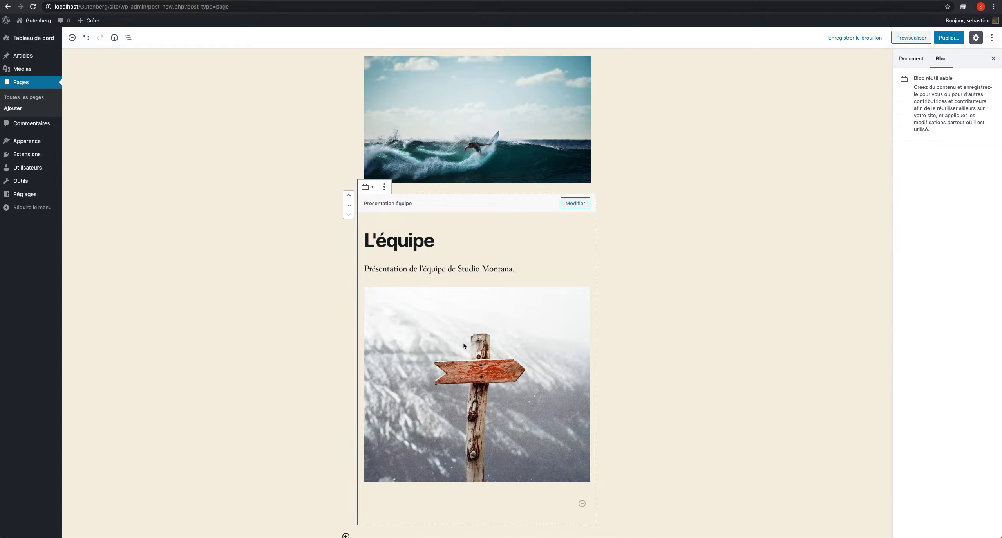
Publish the new page, reload the public site and open "Nouvelle page" there.
click(949, 38)
click(949, 39)
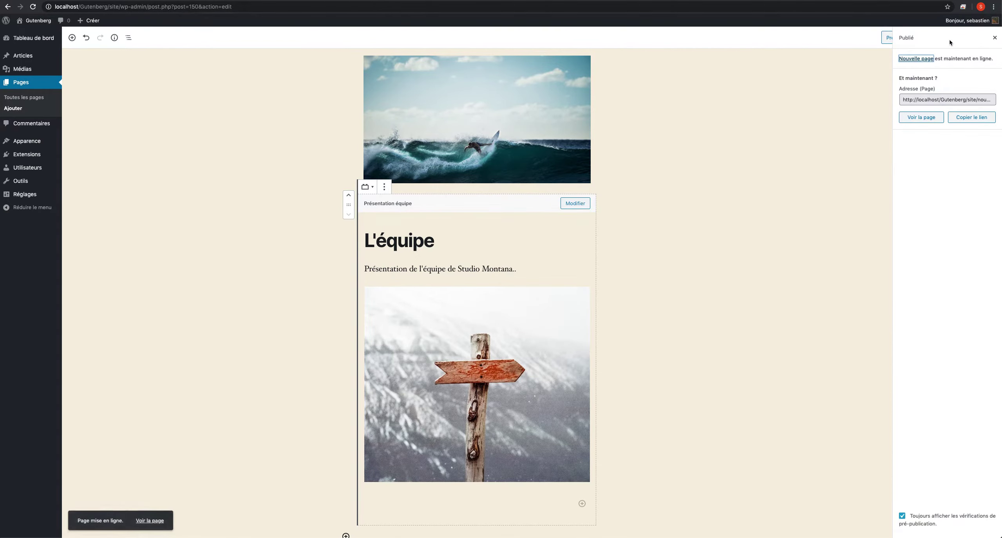
click(927, 122)
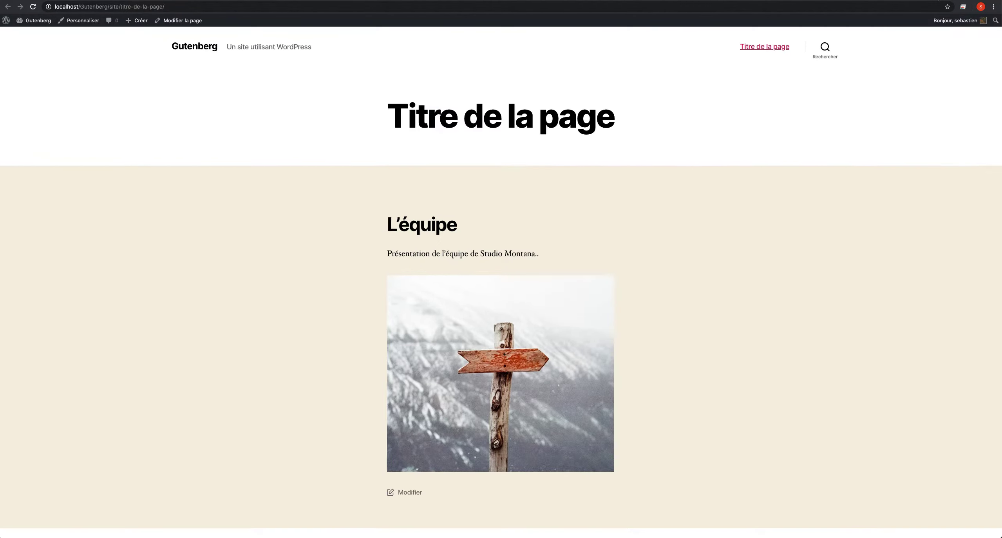
key(super+r)
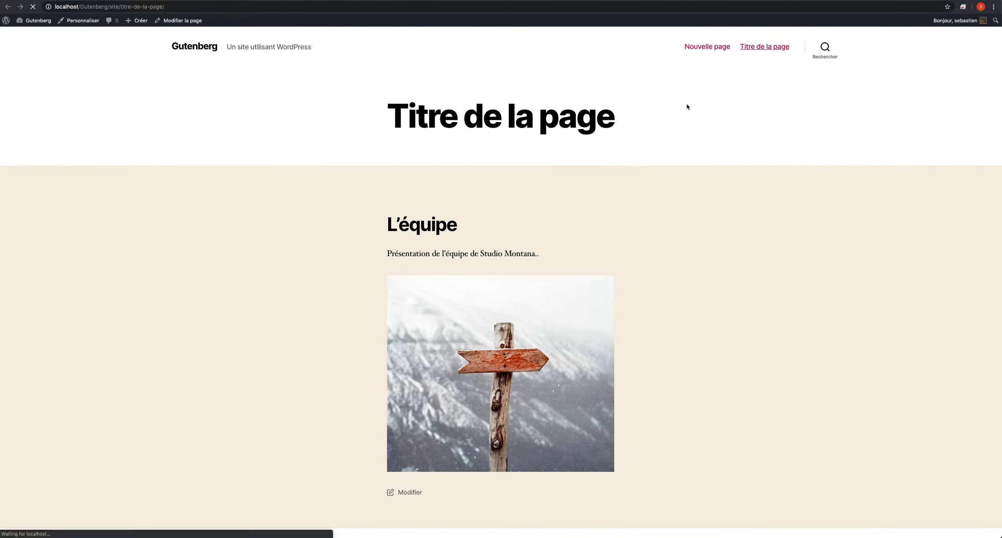
click(703, 50)
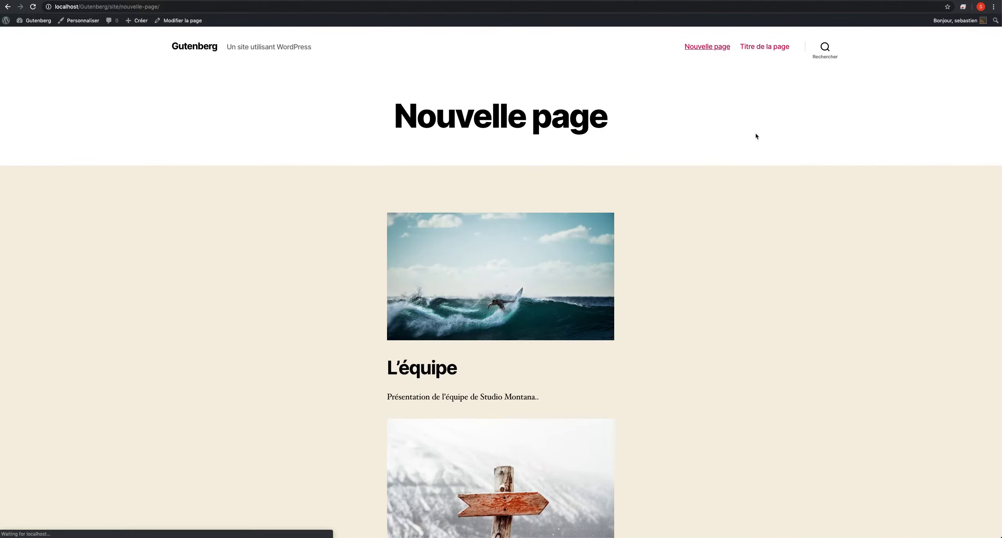
Compare the team presentation block on the public pages "Nouvelle page" and "Titre de la page".
scroll(681, 207, down, 3)
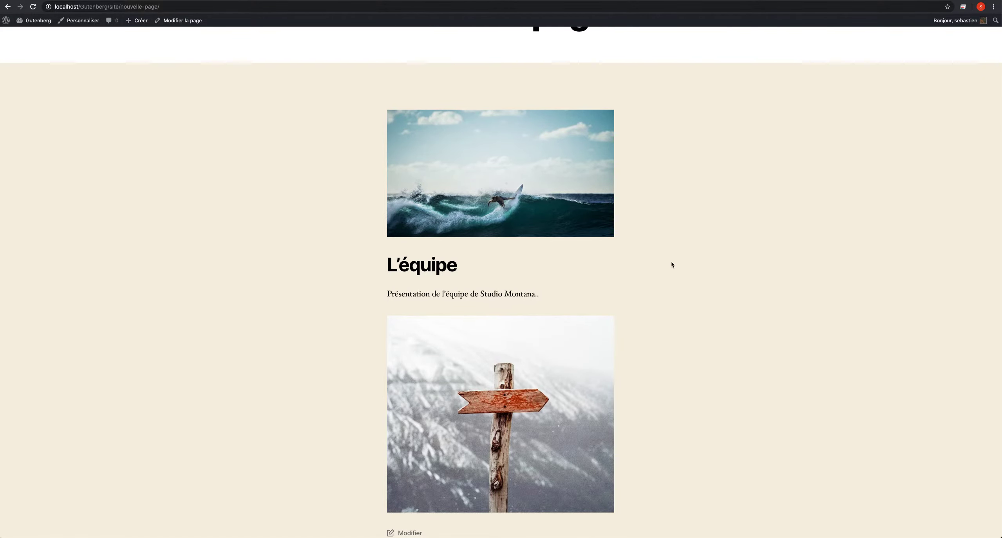
scroll(671, 264, up, 3)
click(767, 46)
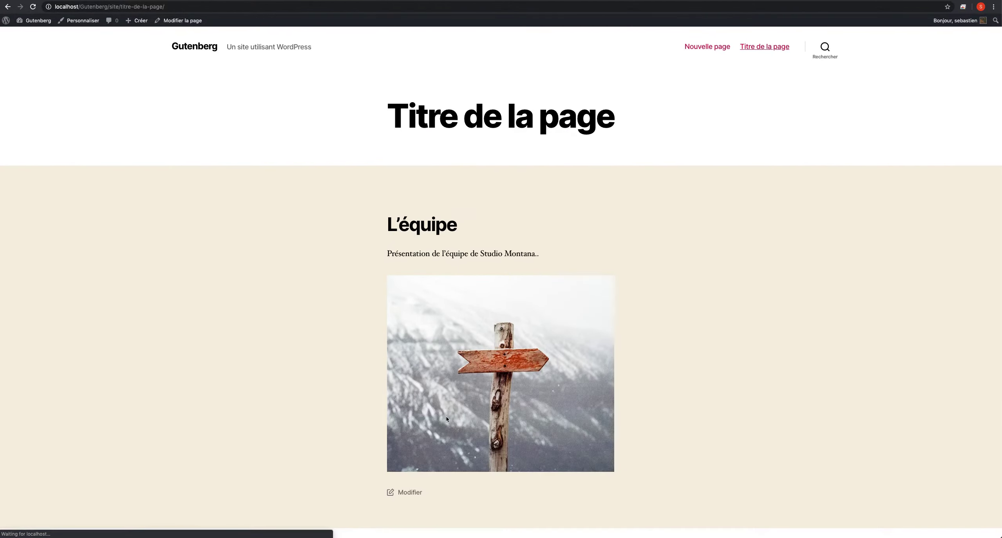
click(714, 47)
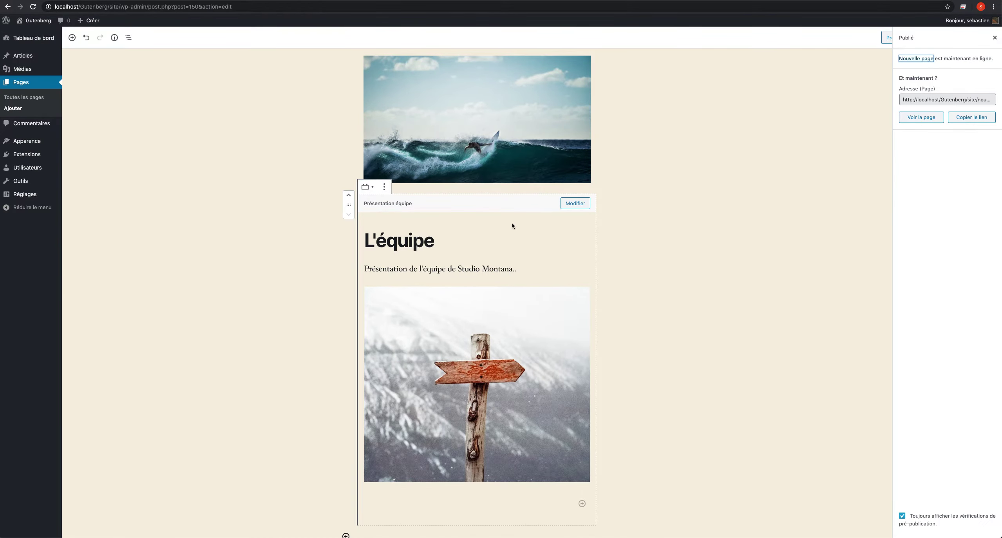
Return to the editor of "Nouvelle page" and close the post-publication confirmation.
scroll(568, 211, up, 3)
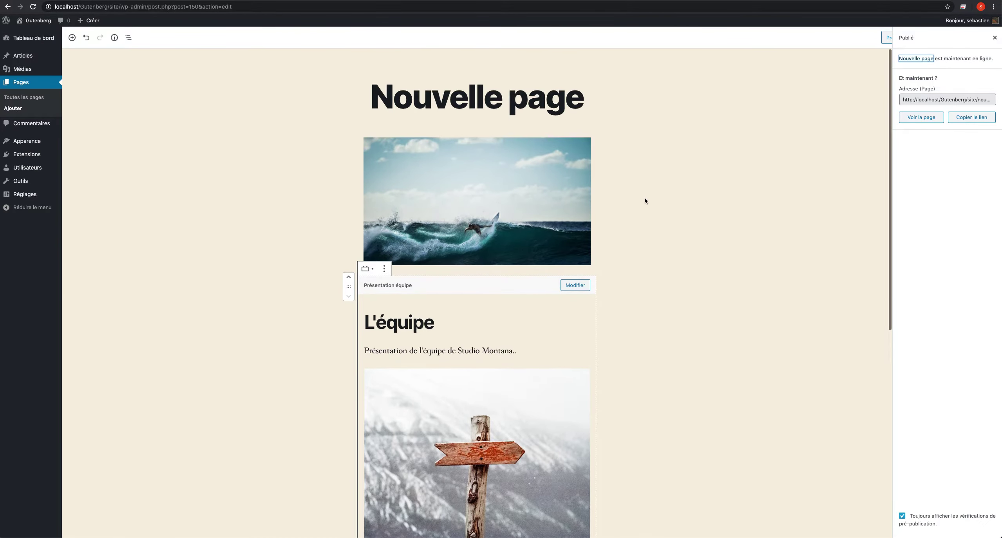
click(682, 267)
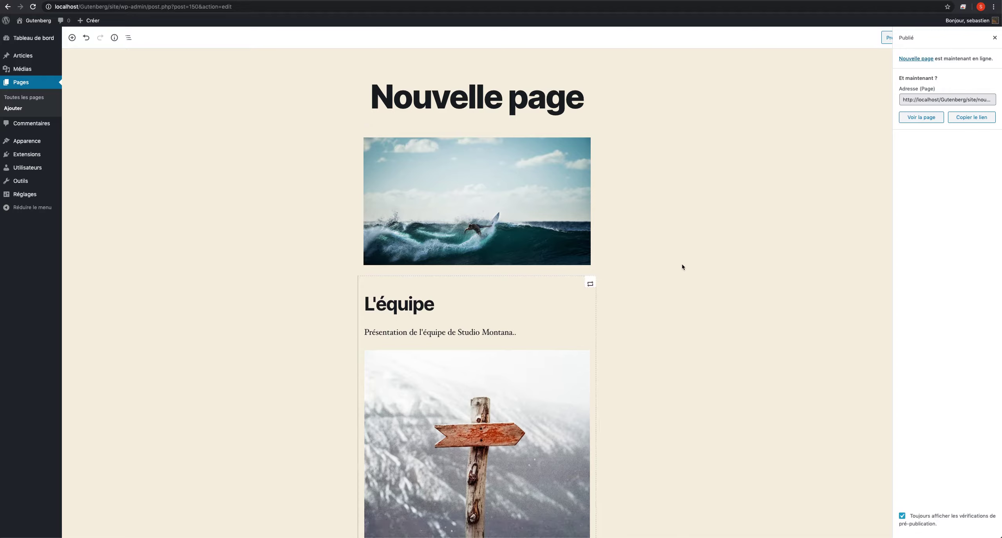
click(510, 313)
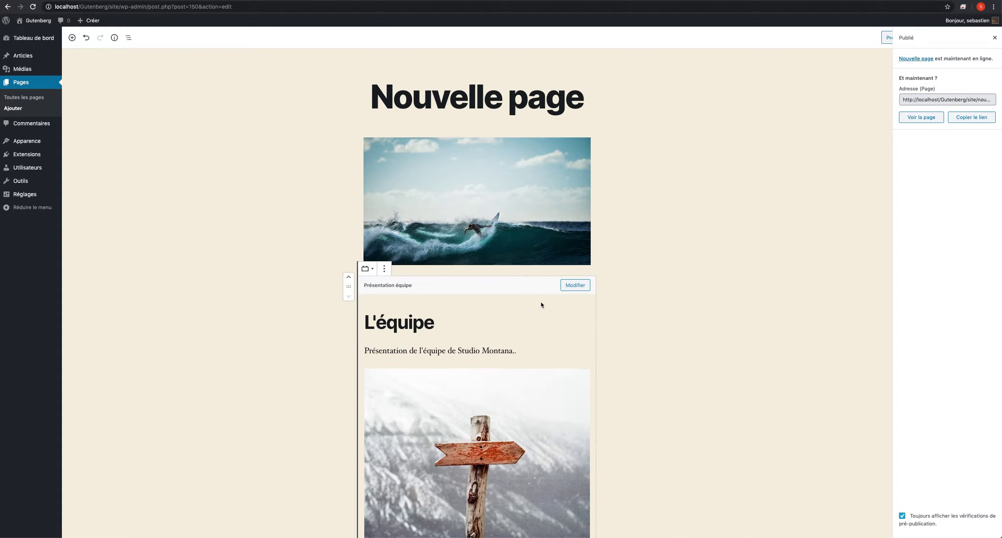
double_click(376, 326)
click(386, 347)
scroll(542, 330, down, 3)
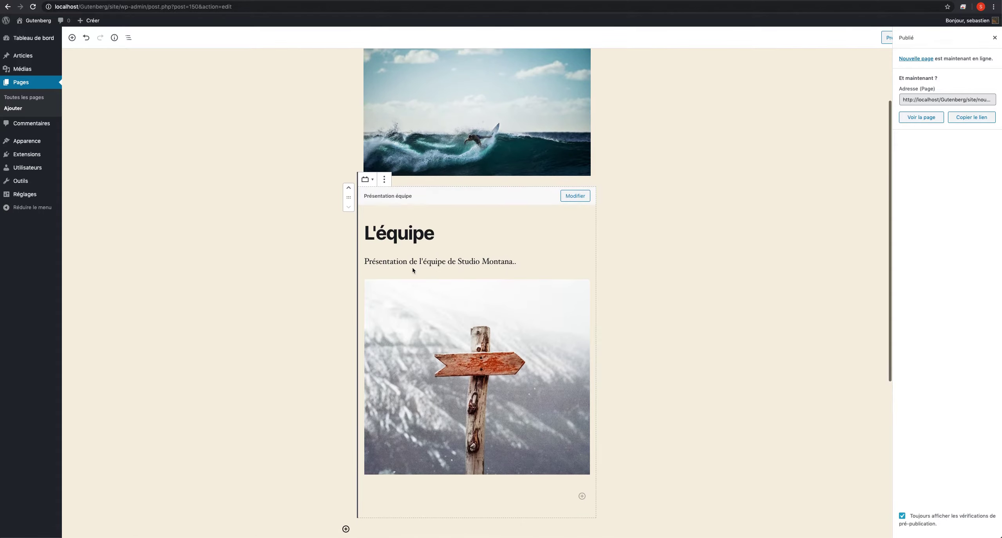
scroll(490, 163, up, 3)
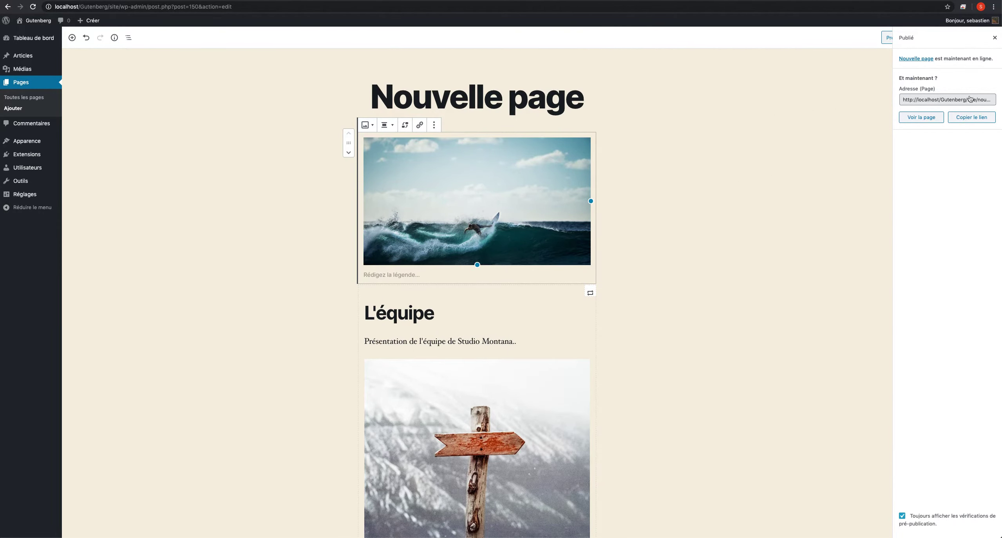
click(995, 38)
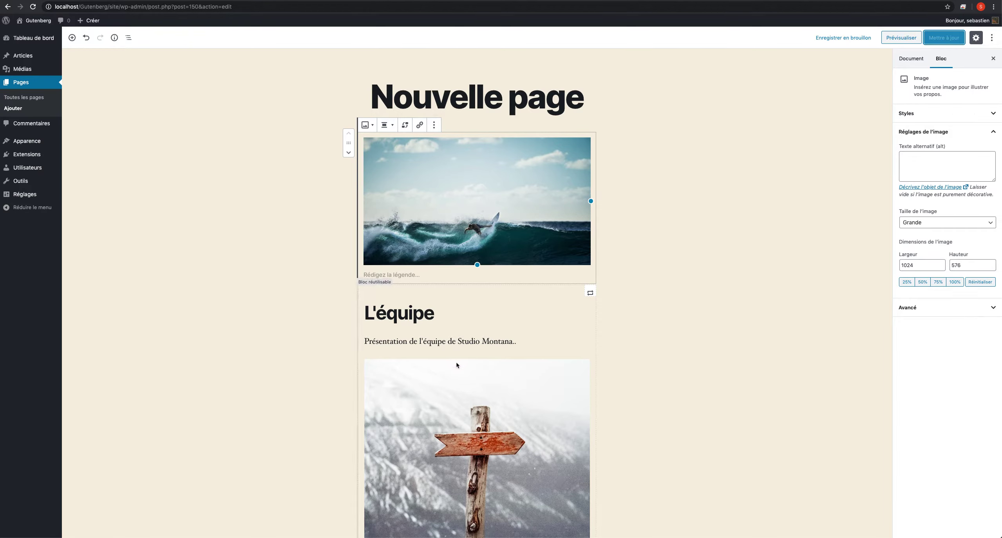
Open the reusable block "Présentation équipe" for editing and give its group full-width alignment and a crimson background.
click(456, 306)
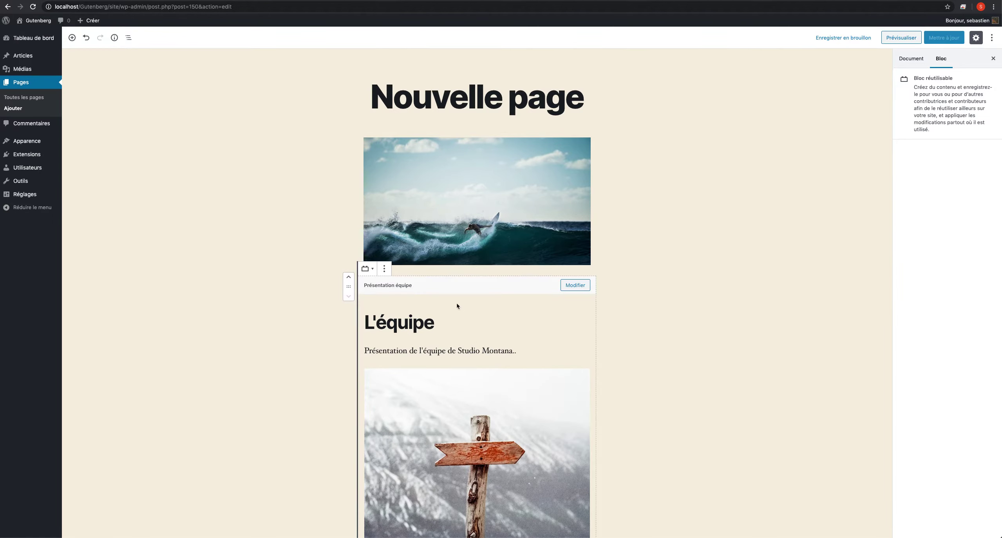
click(577, 289)
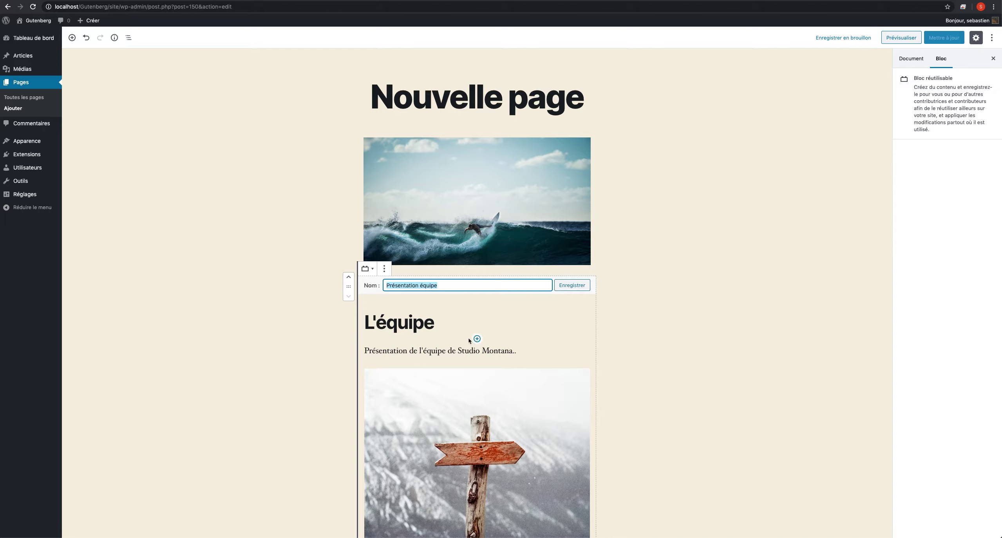
click(455, 323)
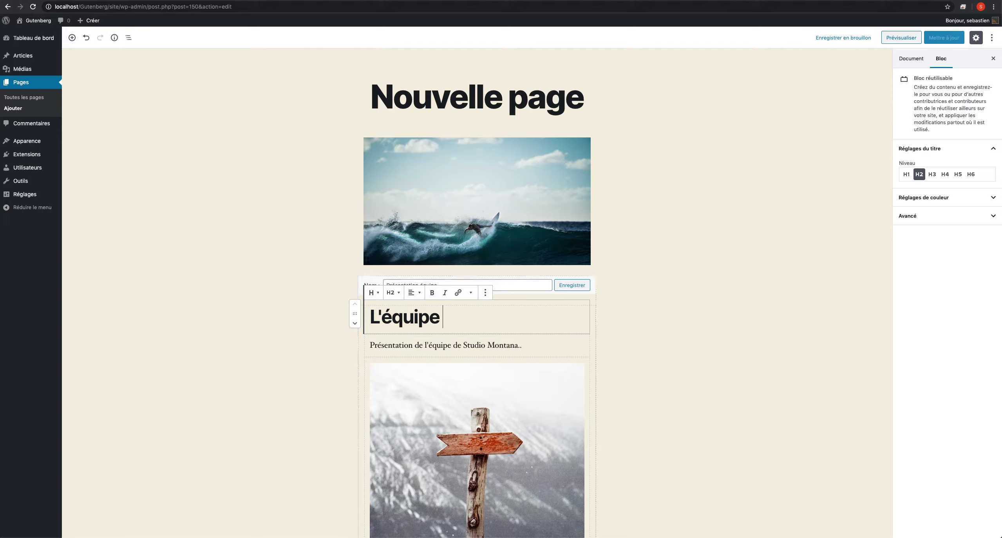
click(596, 342)
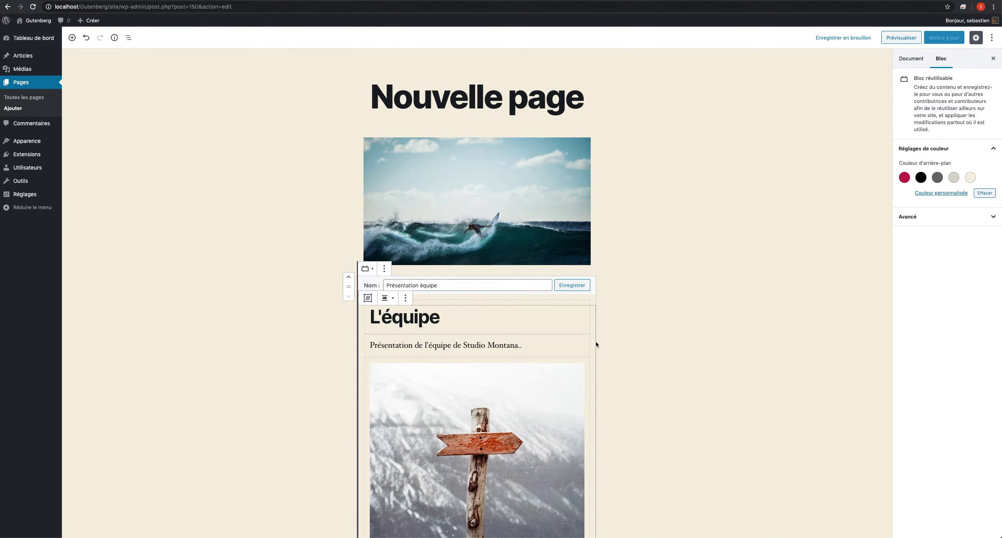
click(387, 300)
click(379, 280)
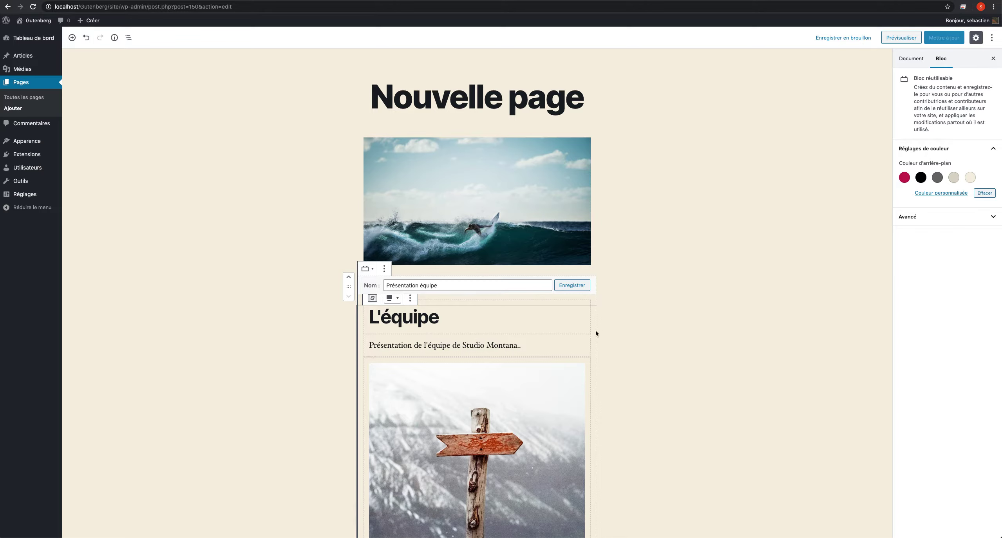
click(905, 179)
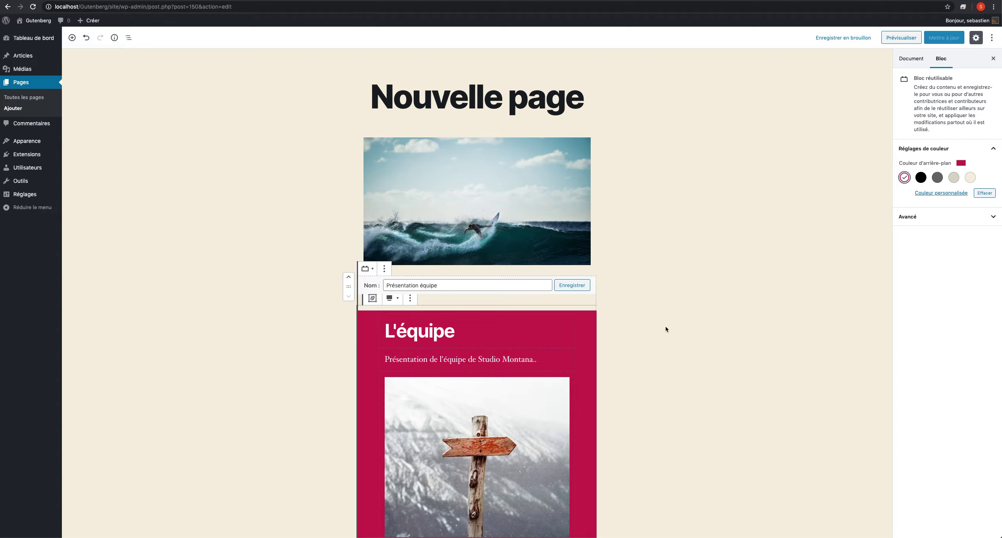
Append "composé de designers et de développeurs." to the team paragraph and save the reusable block.
click(553, 359)
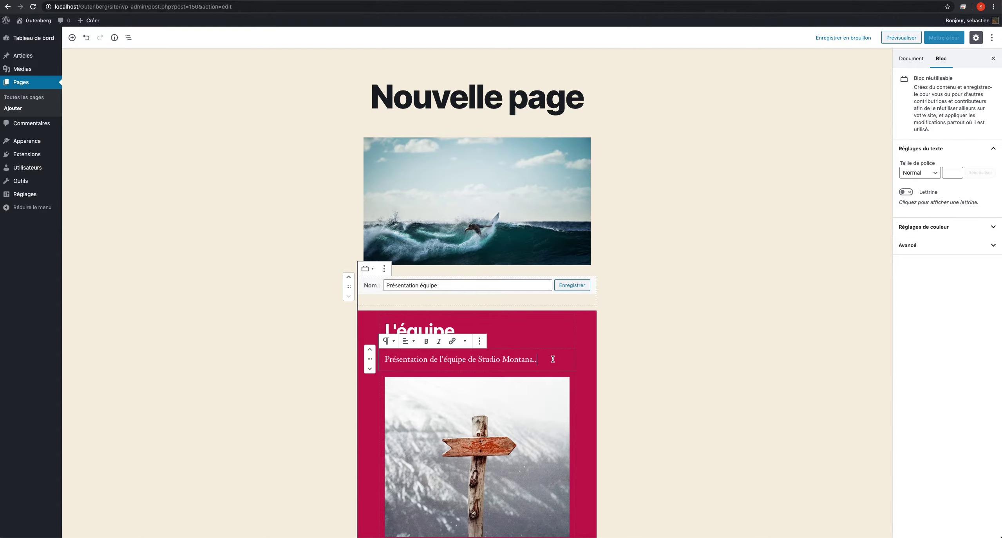
text(composé de designers et de développeurs.)
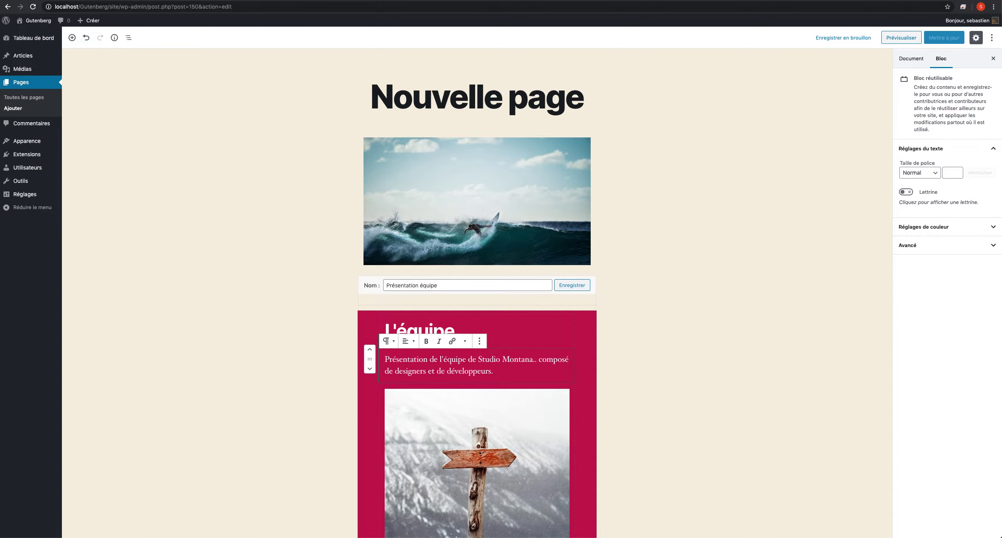
scroll(673, 366, down, 3)
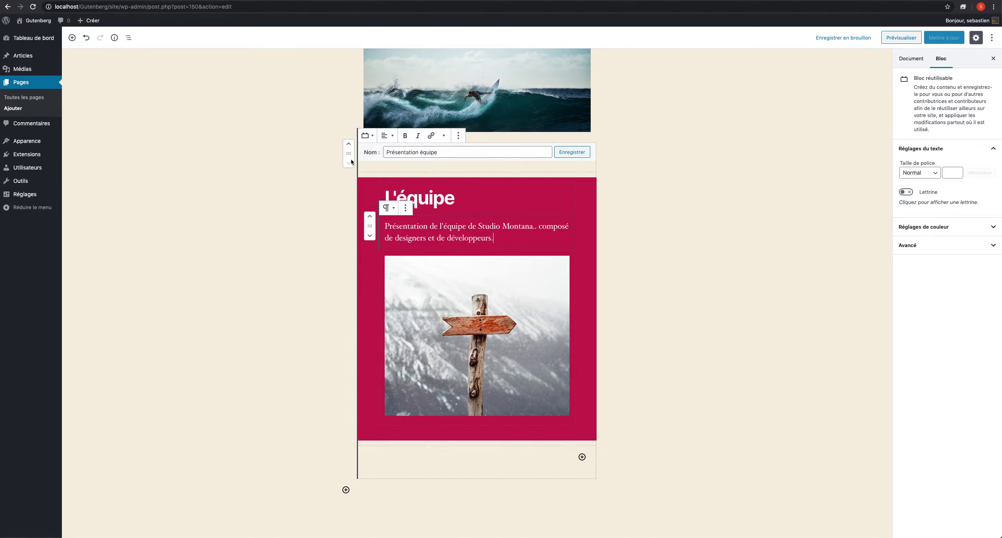
click(572, 153)
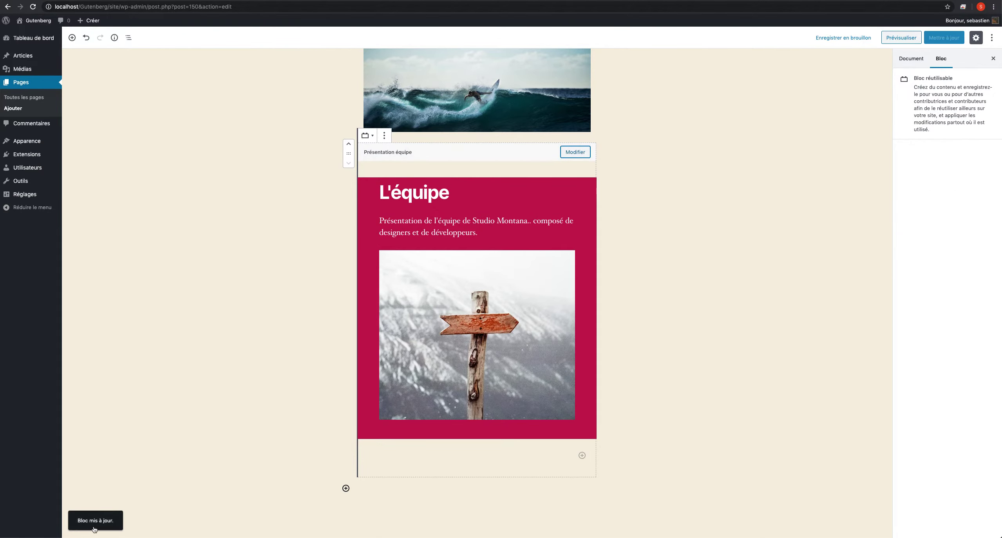
scroll(660, 357, up, 5)
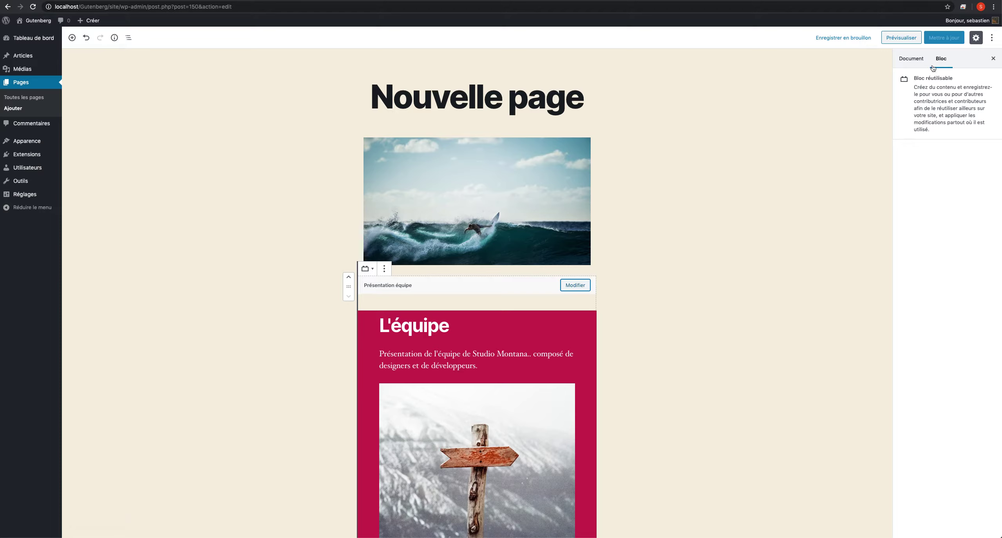
click(738, 180)
click(489, 321)
click(711, 333)
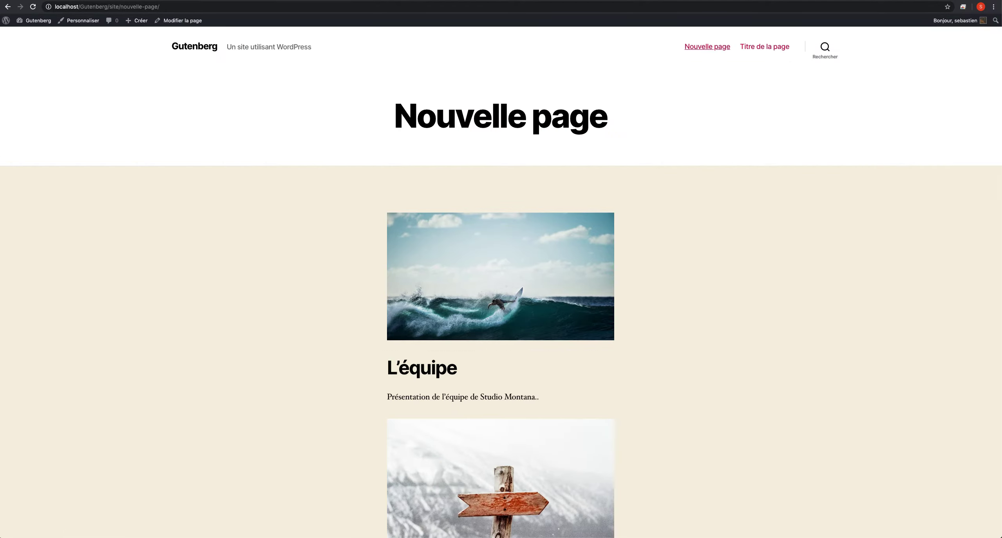
Reload the public "Nouvelle page" and examine the edited team block there and on "Titre de la page".
key(super+r)
scroll(707, 431, down, 1)
scroll(706, 430, down, 2)
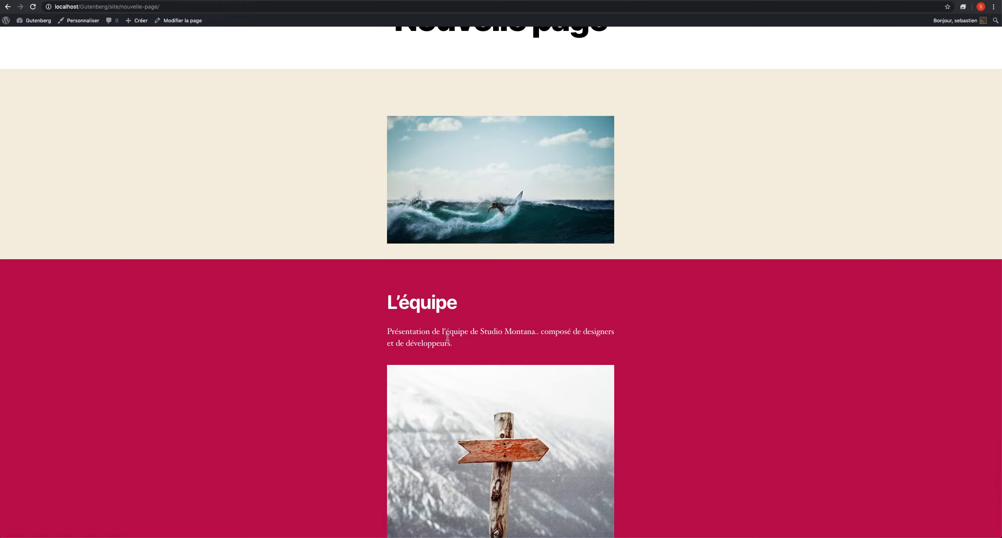
scroll(676, 291, up, 3)
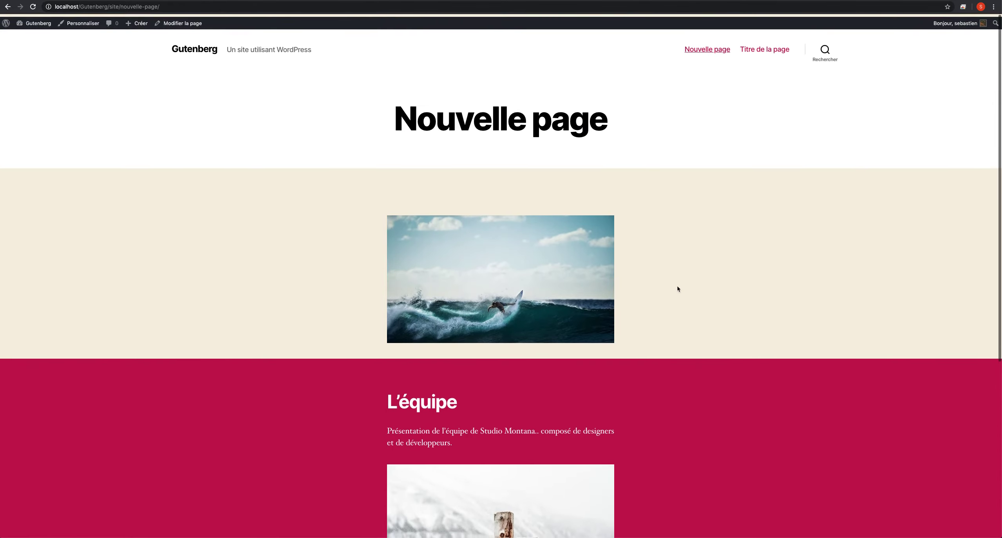
click(768, 51)
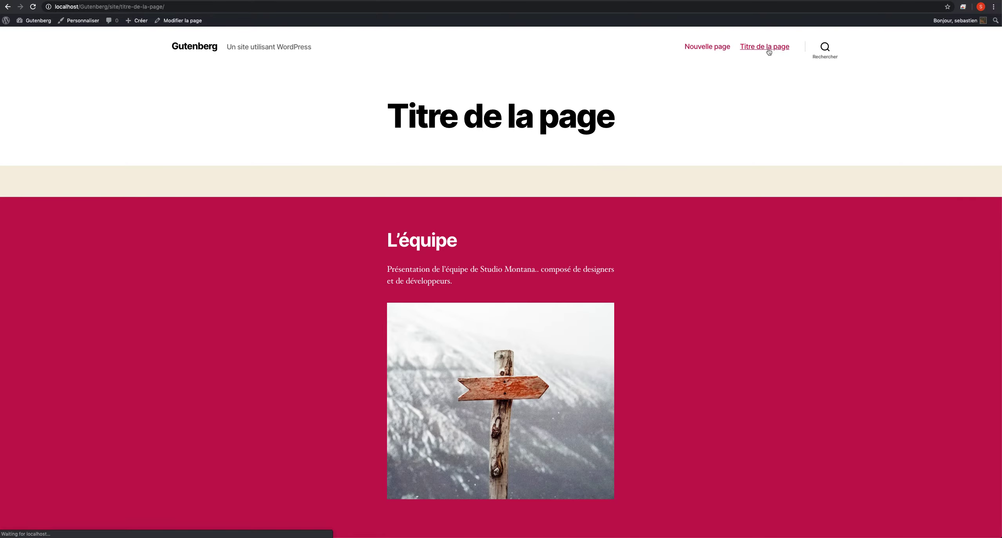
scroll(709, 260, down, 1)
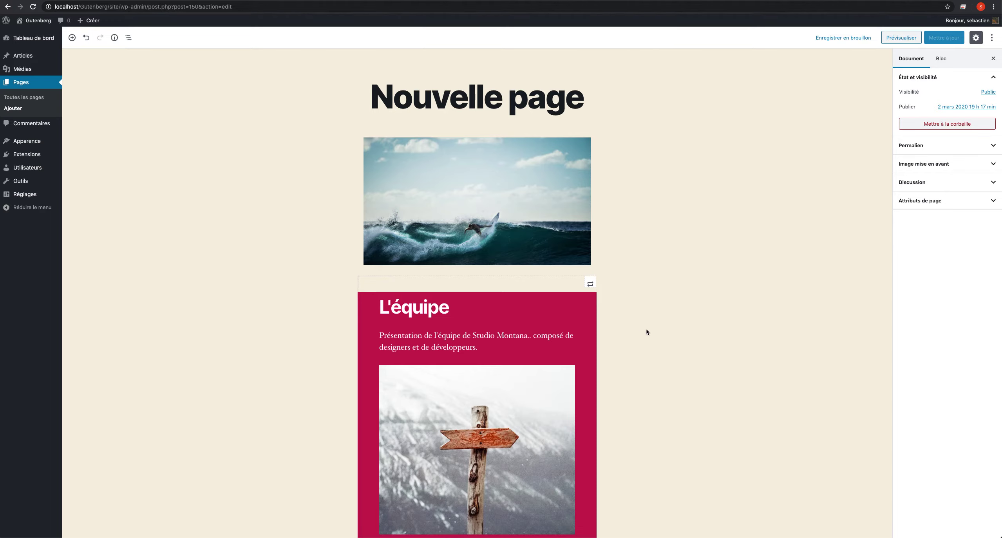
Return to the page editor and open the management list of all reusable blocks.
click(485, 214)
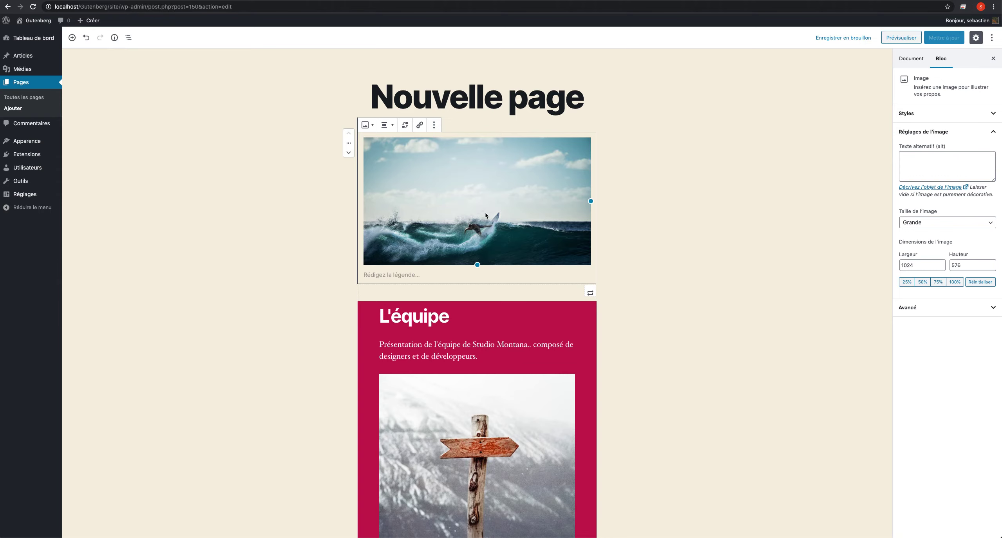
click(736, 336)
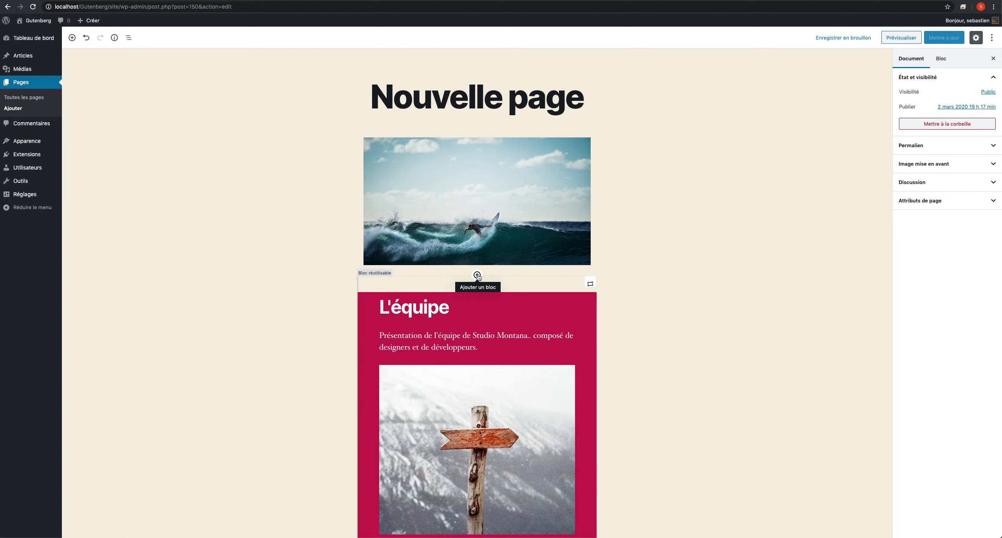
click(477, 275)
click(459, 318)
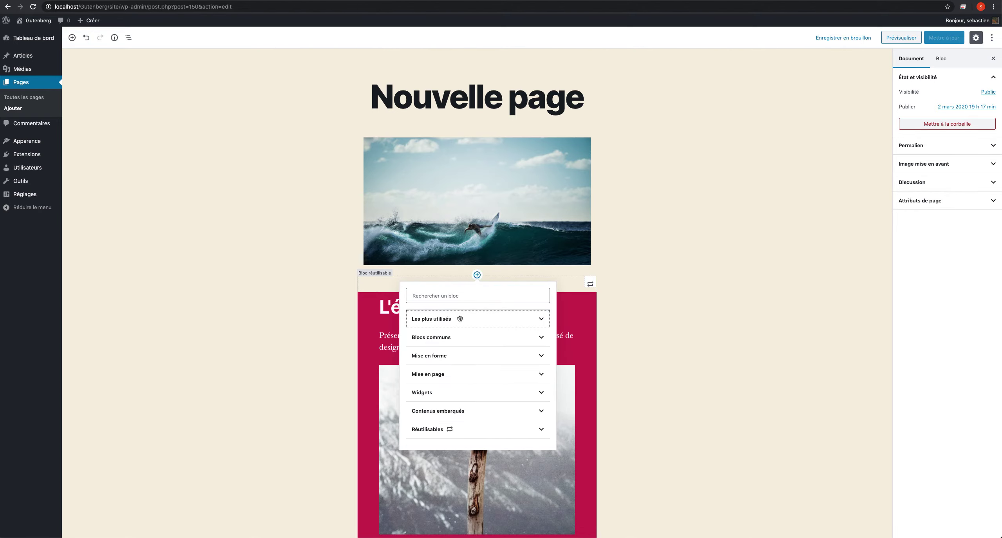
click(450, 435)
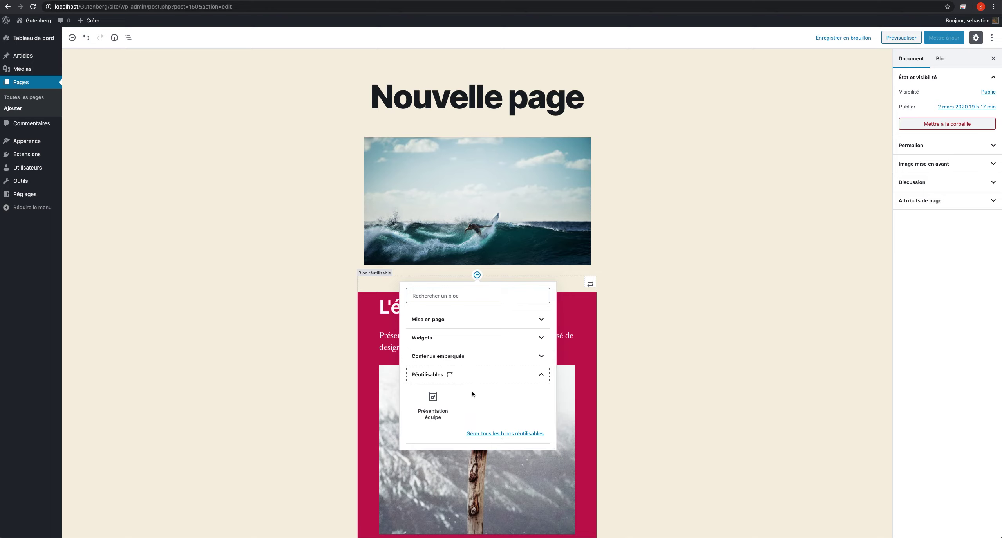
click(514, 434)
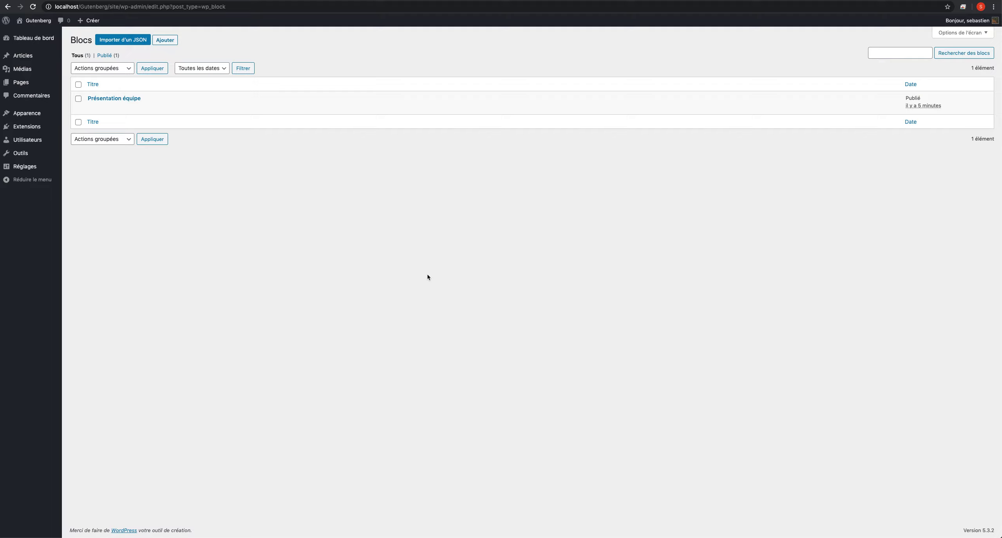
Create a new reusable block titled "Nouveau bloc réutilisable".
click(167, 41)
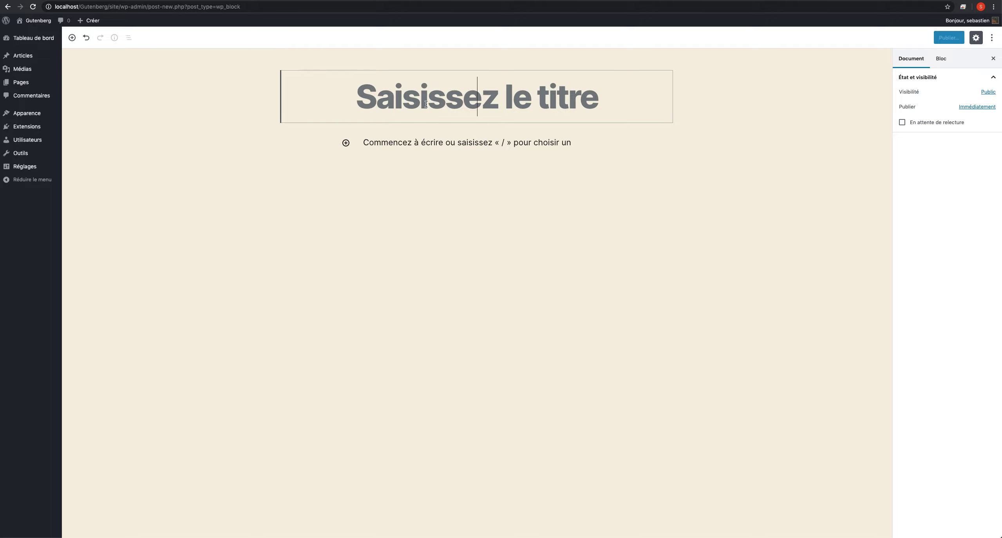
text(Nouveau bloc)
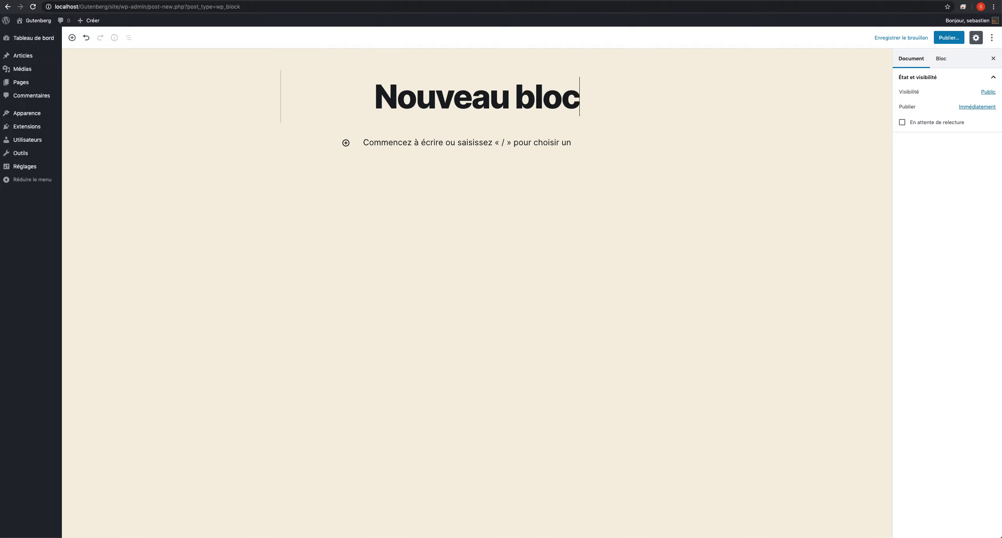
text( réutilisab)
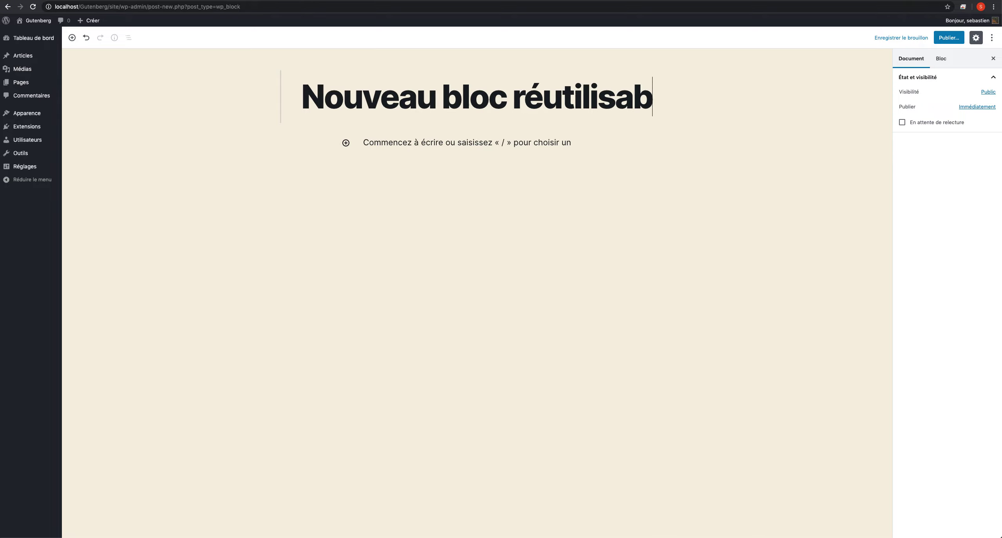
text(le)
Insert an empty Galerie block under the title of the new reusable block.
click(358, 157)
click(345, 143)
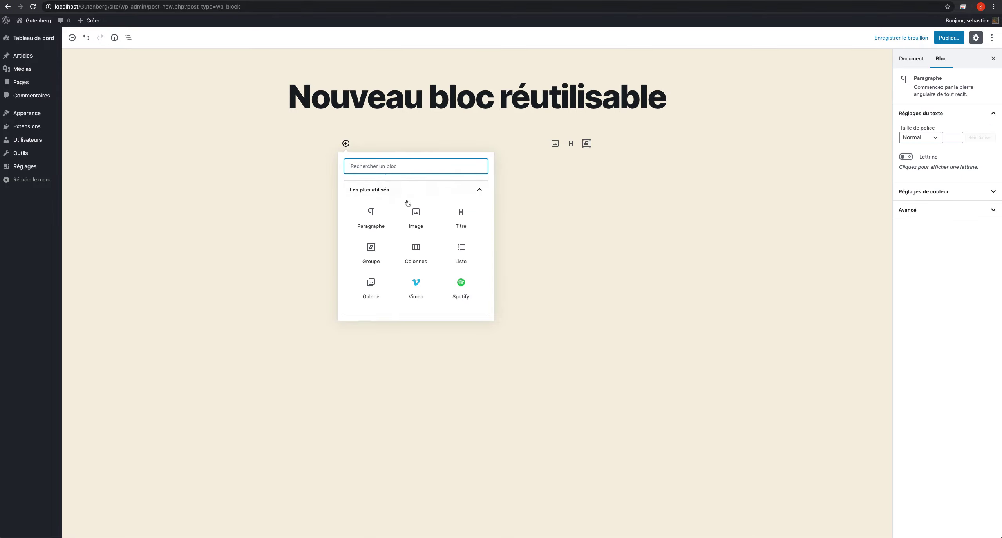
click(367, 295)
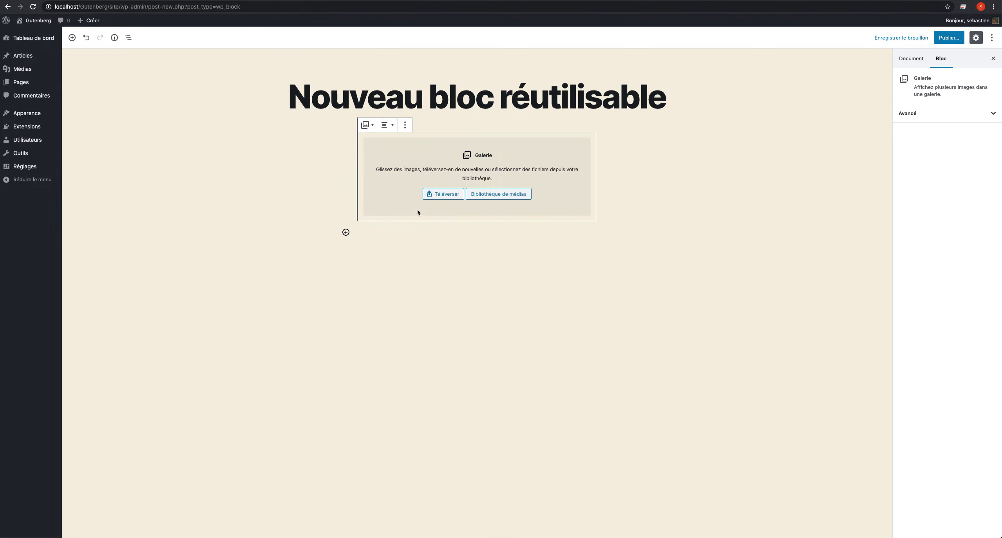
Fill the gallery with the first five media library images, from the rock climber to the surfer.
click(520, 194)
click(138, 135)
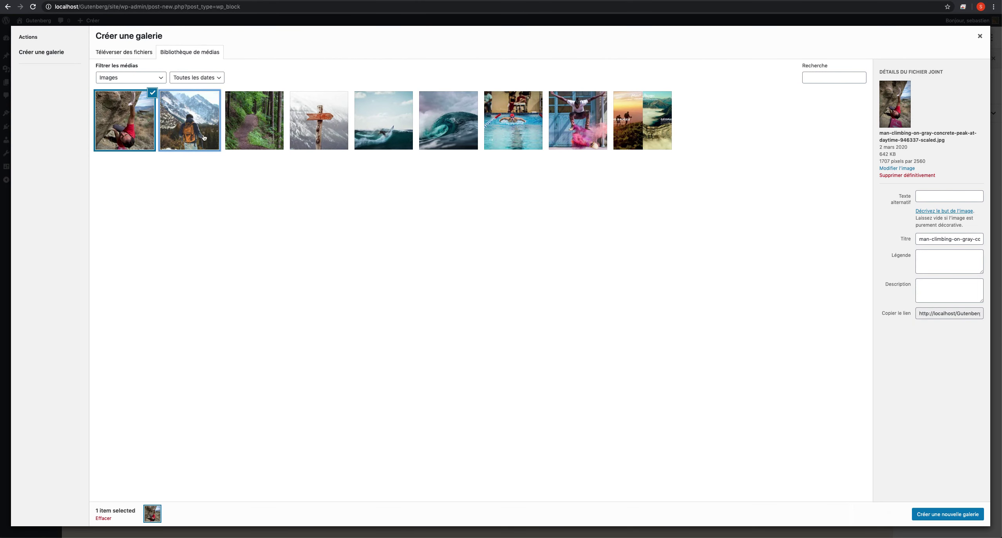
click(190, 121)
click(254, 121)
click(319, 122)
click(383, 122)
click(965, 519)
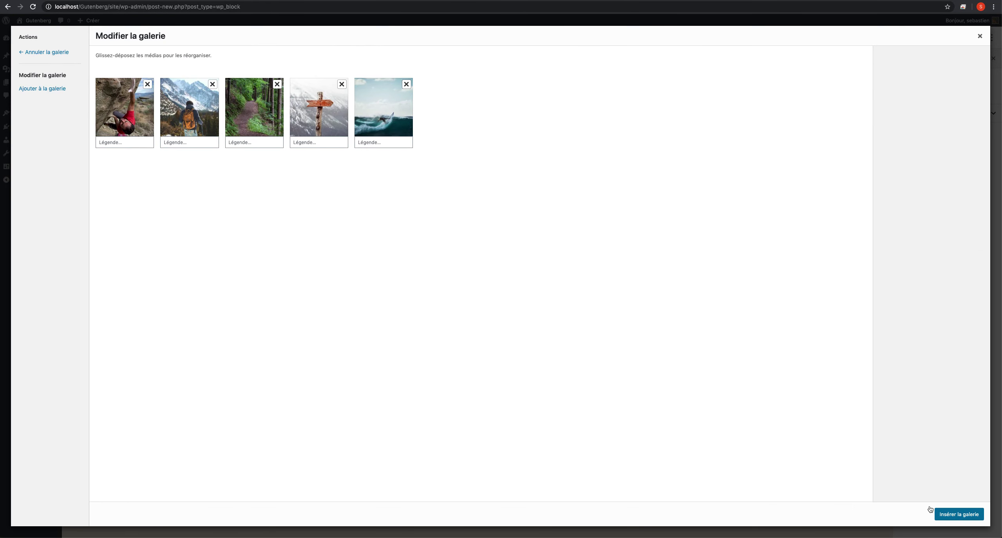
click(958, 514)
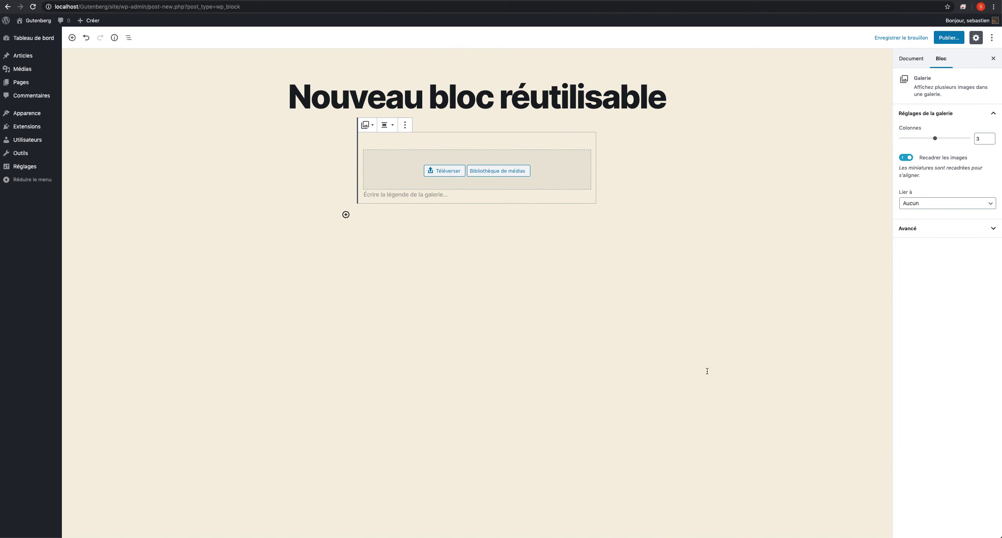
Publish the new reusable block and open the page "Titre de la page" for editing.
click(955, 39)
click(955, 38)
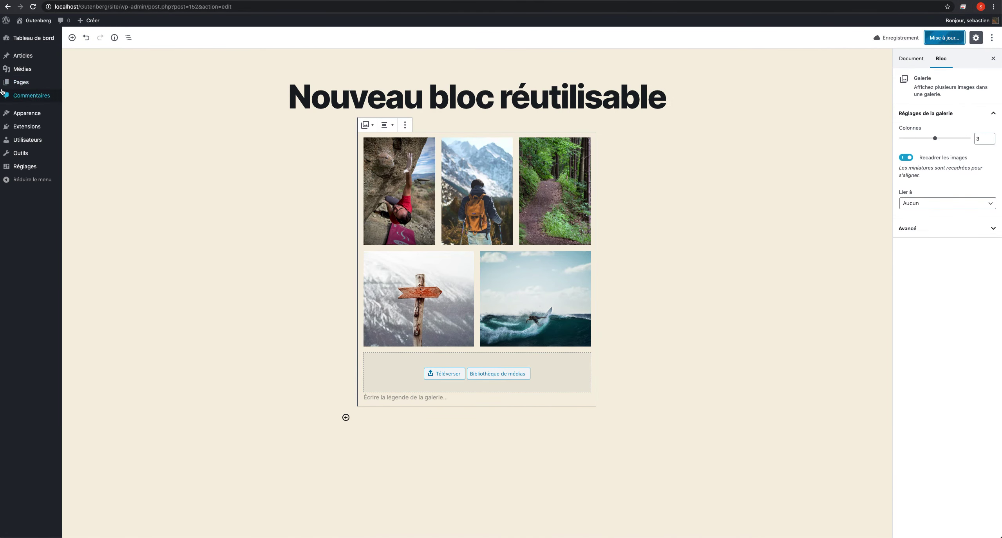
mouse_move(20, 84)
click(21, 84)
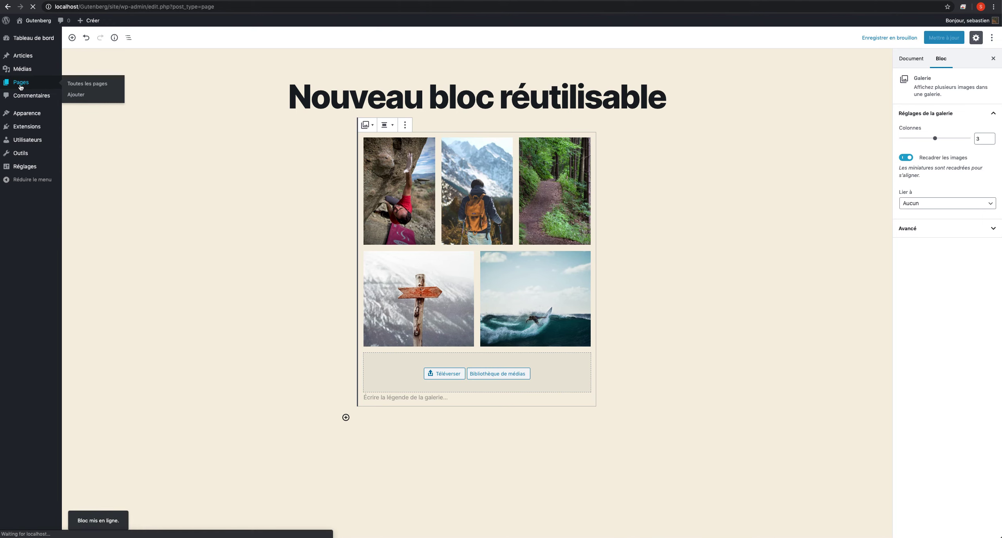
click(98, 123)
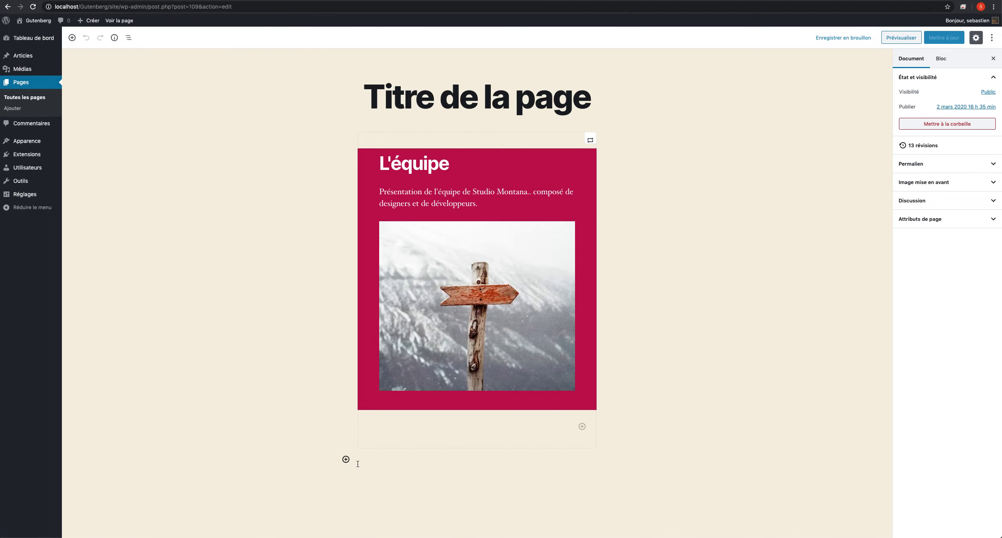
Insert the reusable block "Nouveau bloc réutilisable" below the L'équipe block on the page.
click(346, 459)
scroll(415, 408, down, 5)
click(407, 421)
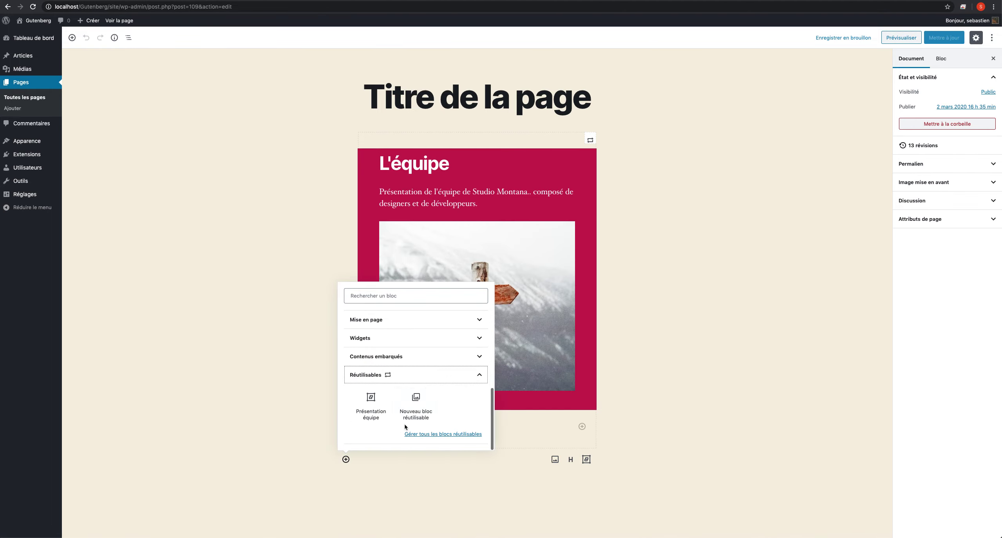
click(423, 405)
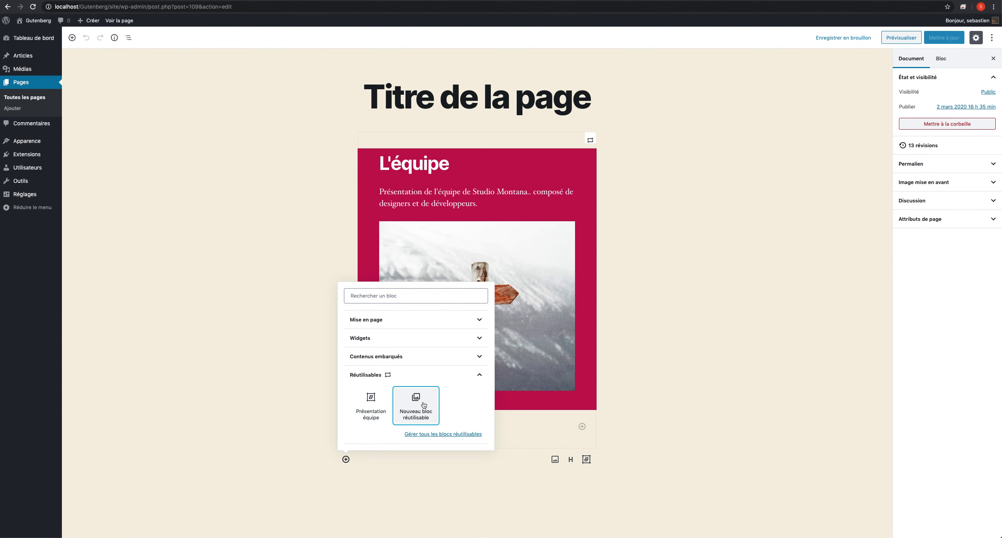
click(424, 406)
scroll(601, 398, down, 4)
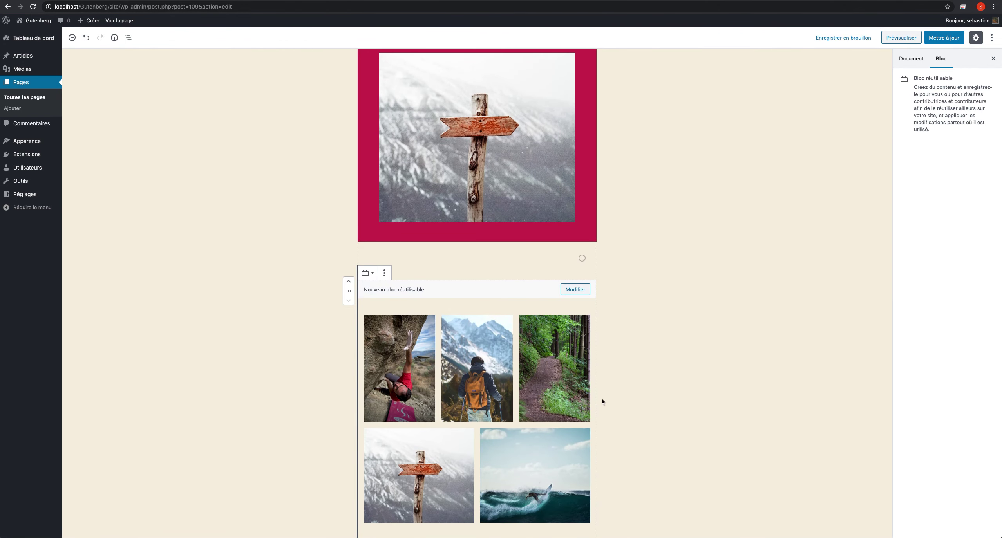